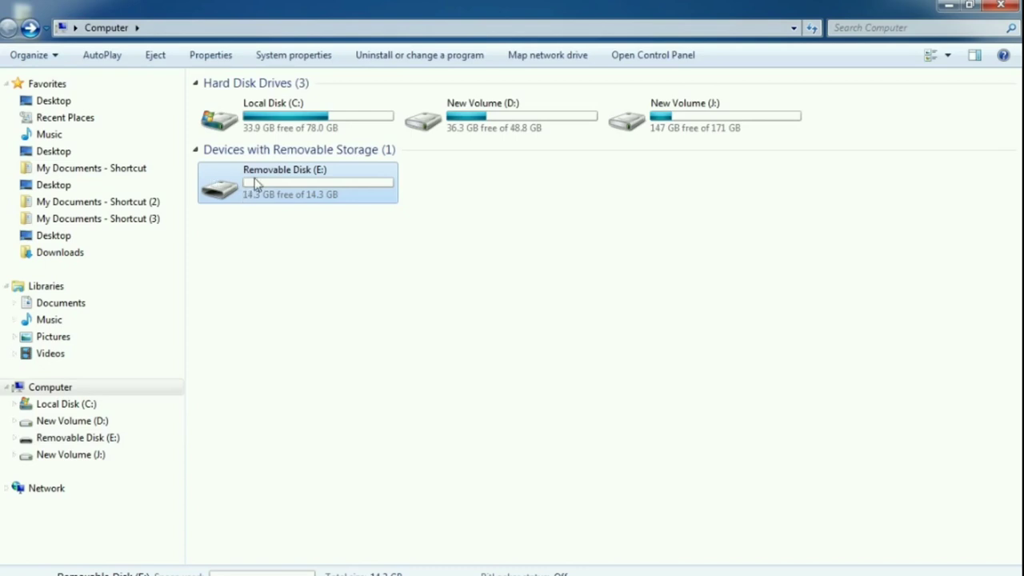
- Close the Computer window and open the folder 123 on the desktop
left_click(474, 236)
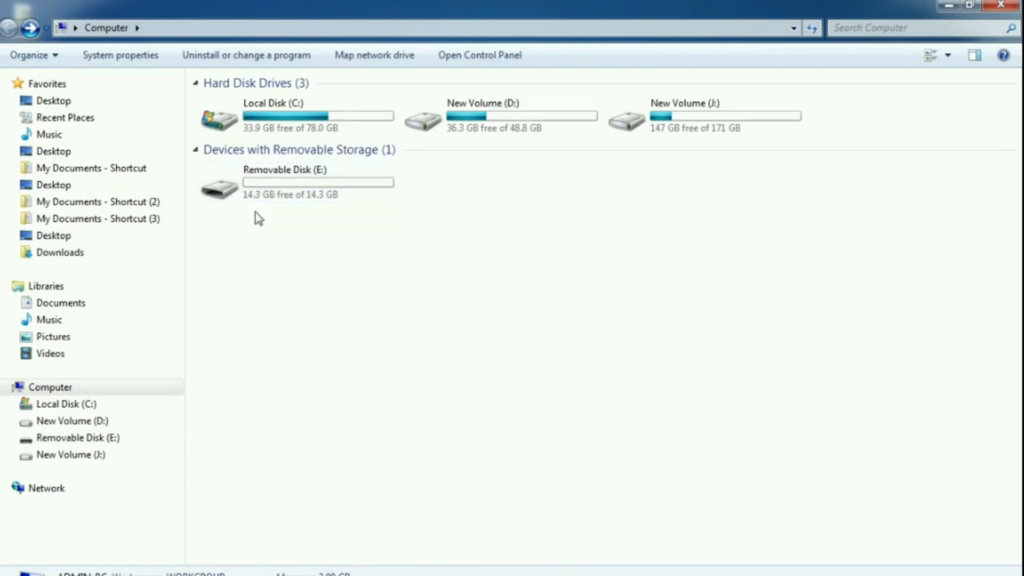
left_click(1000, 8)
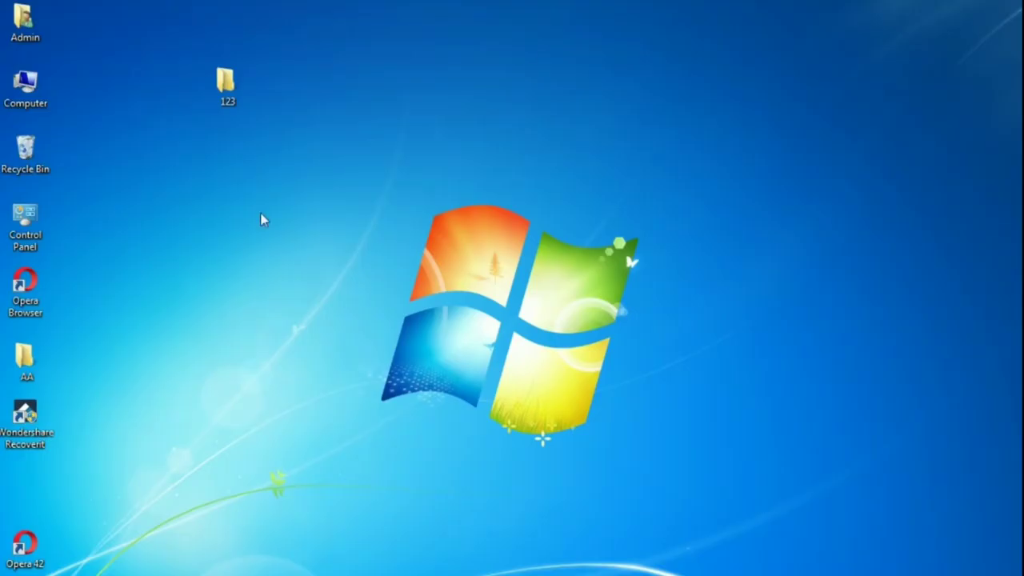
left_click(228, 104)
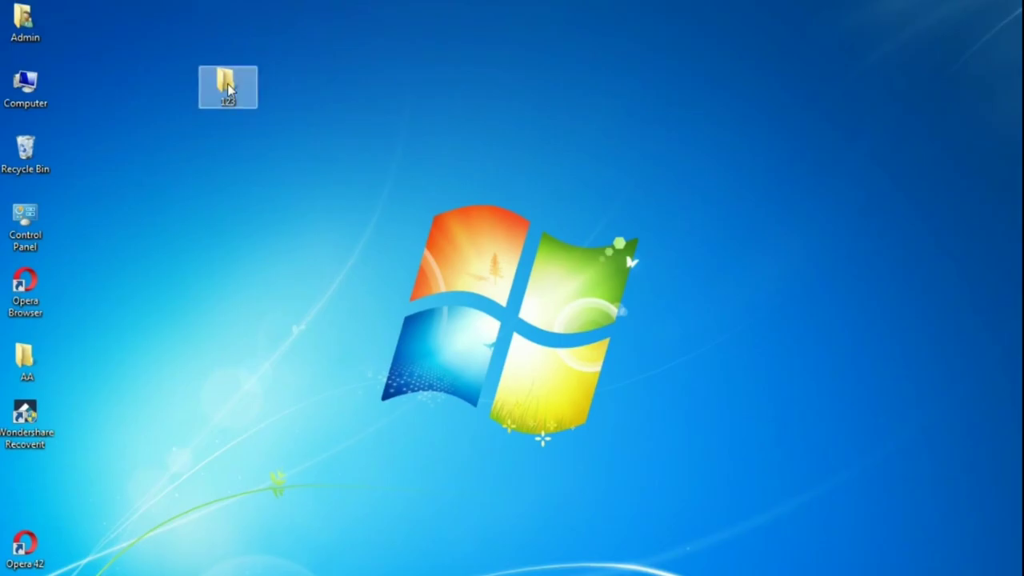
double_click(227, 88)
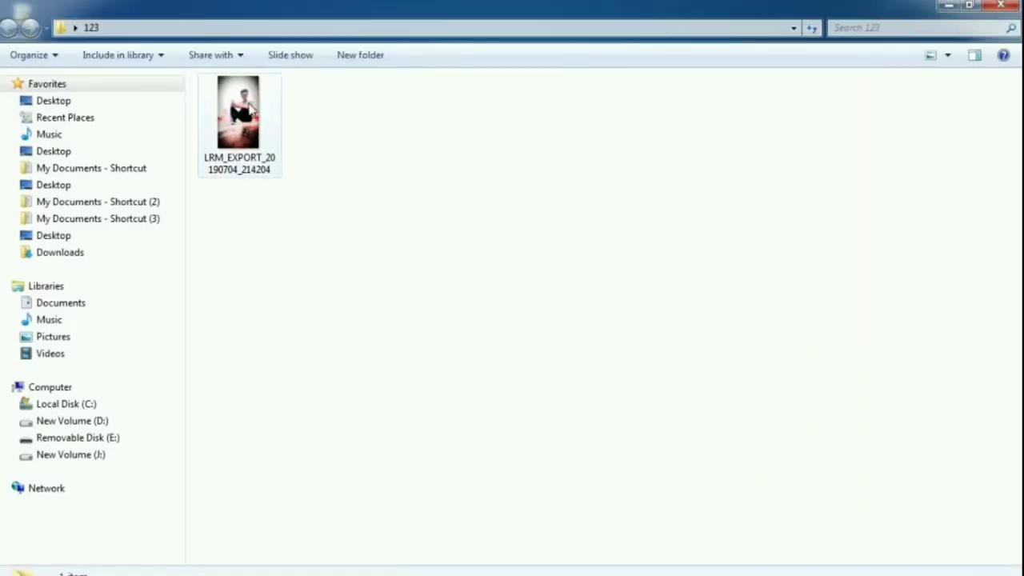
- View the photo LRM_EXPORT_20190704_214204 at full size, close the viewer and deselect the file
double_click(249, 114)
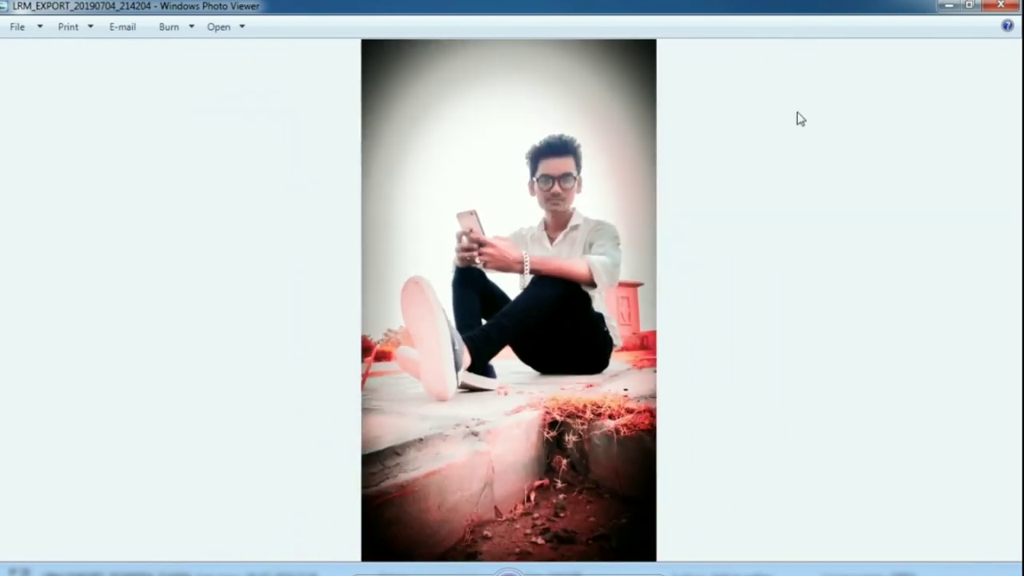
left_click(999, 7)
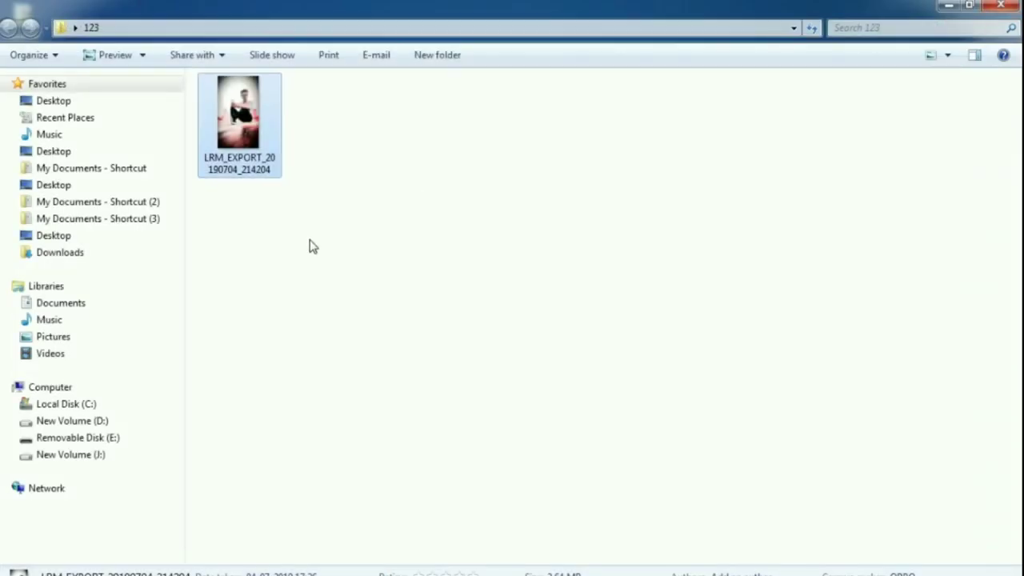
left_click(311, 245)
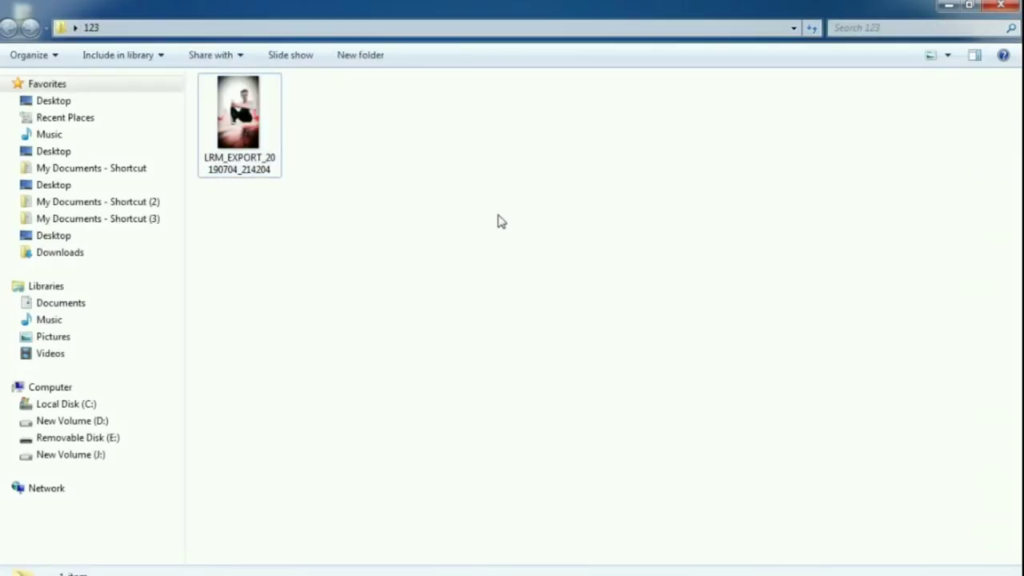
- Open the photo LRM_EXPORT_20190704_214204 in Paint for editing
right_click(238, 114)
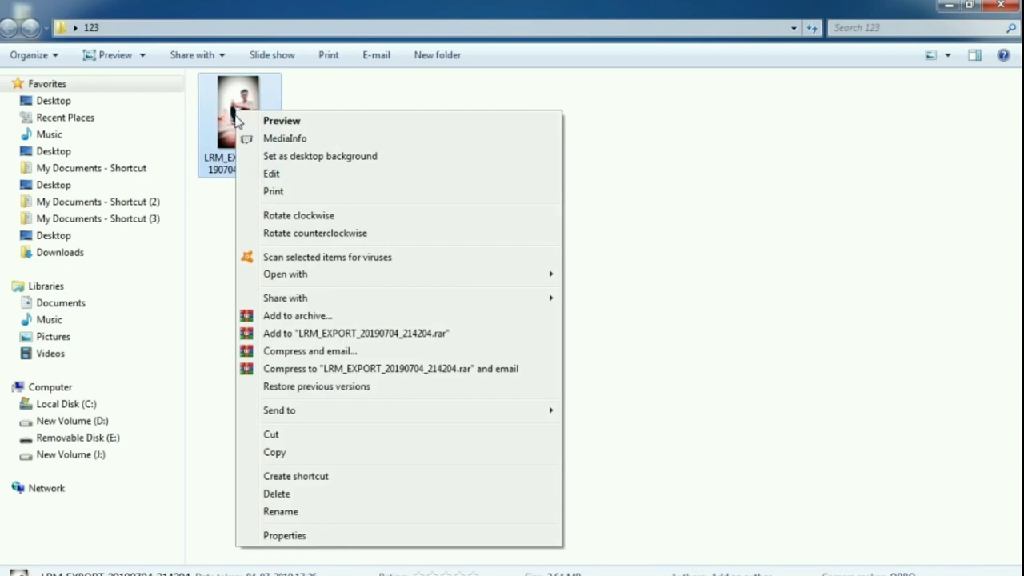
mouse_move(381, 279)
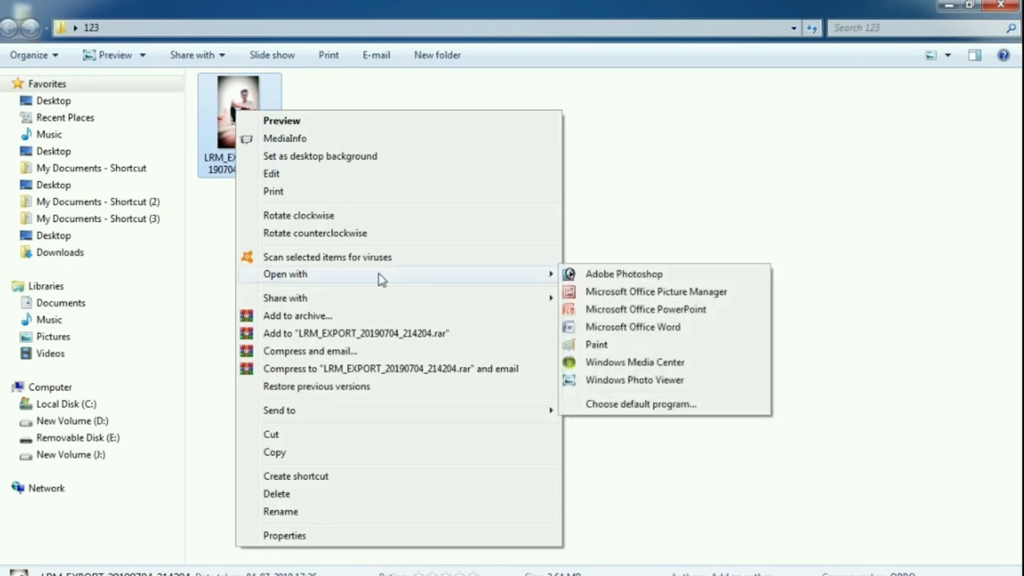
left_click(603, 352)
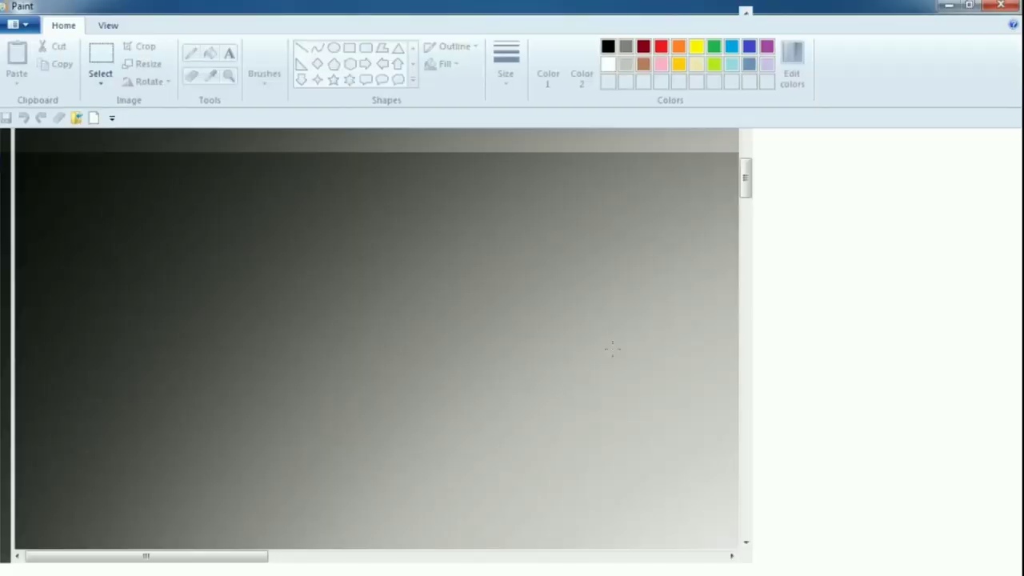
scroll(238, 349, "down", 5)
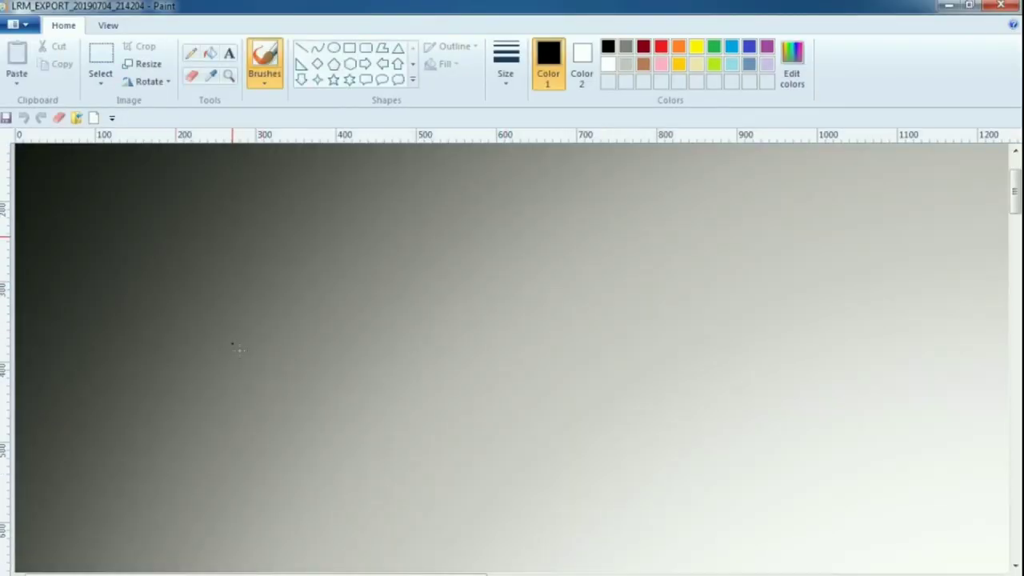
scroll(167, 327, "down", 4)
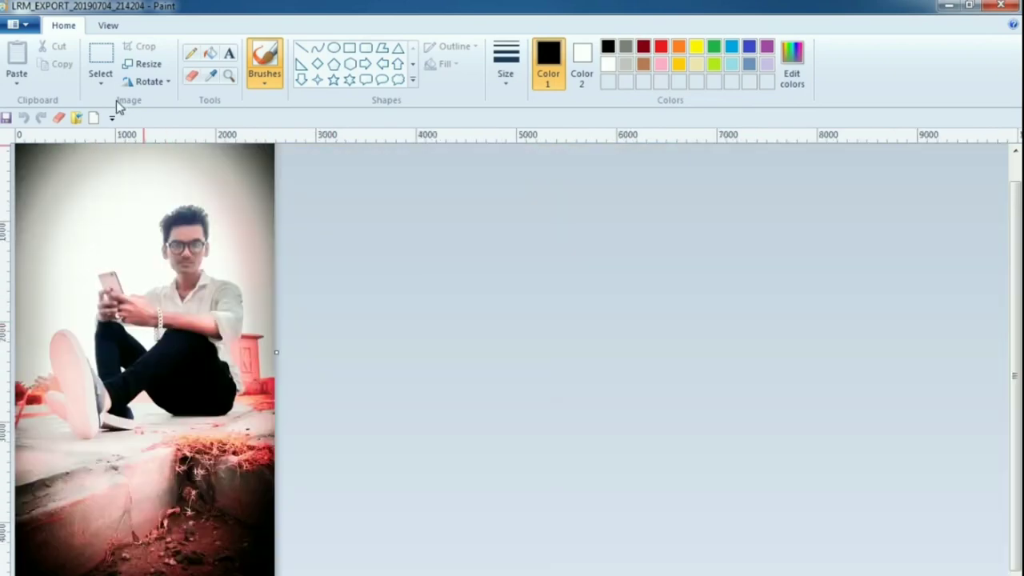
- Crop the photo to a rectangle of about 1850 by 2550 px around the seated man
left_click(105, 82)
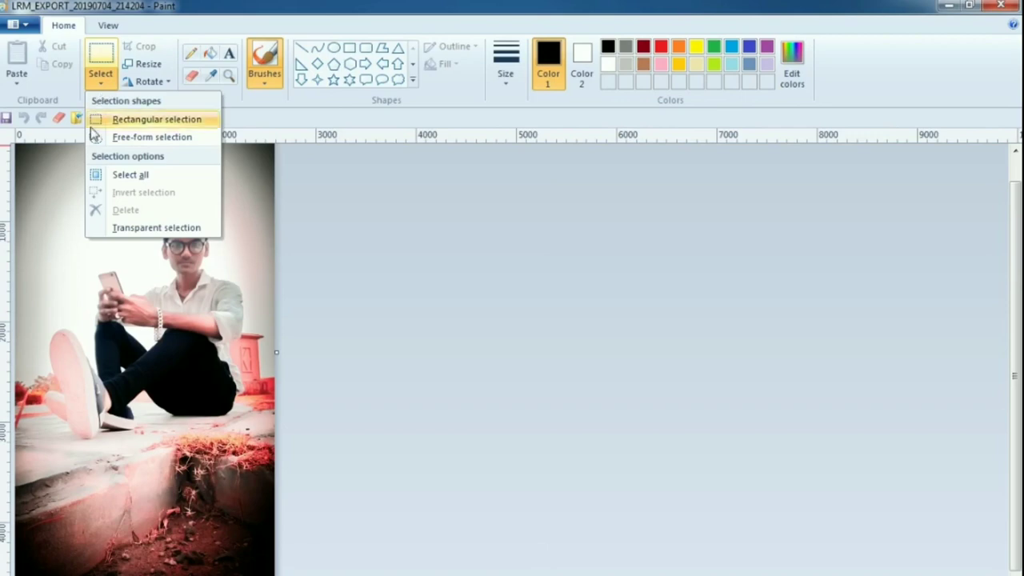
left_click(146, 176)
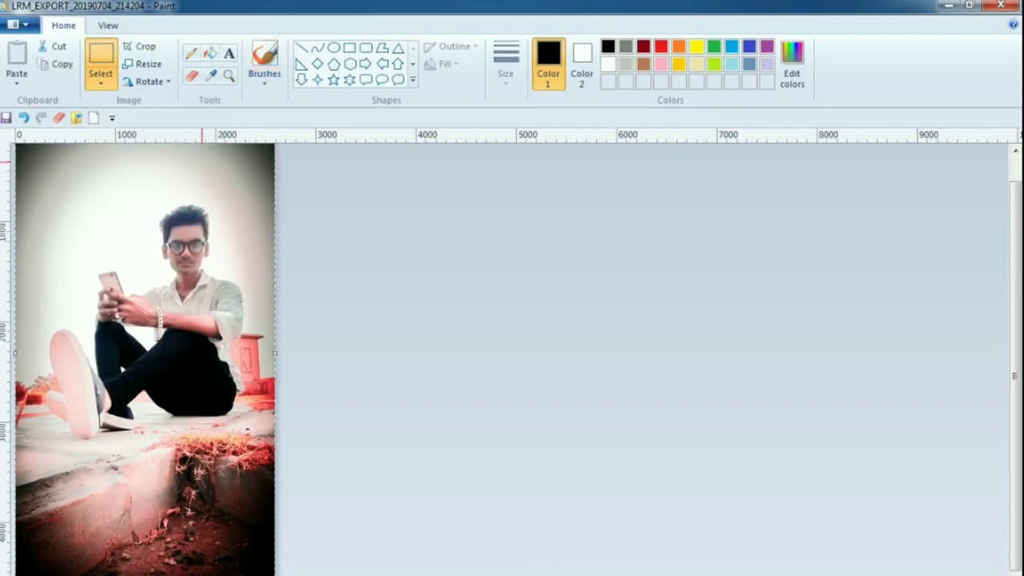
left_click(145, 48)
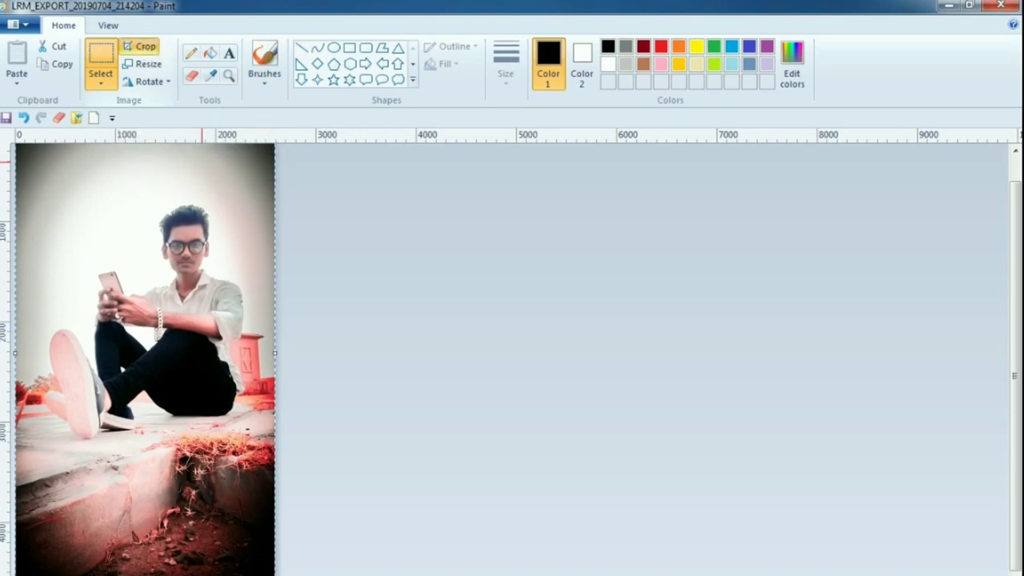
left_click_drag(78, 181, 270, 443)
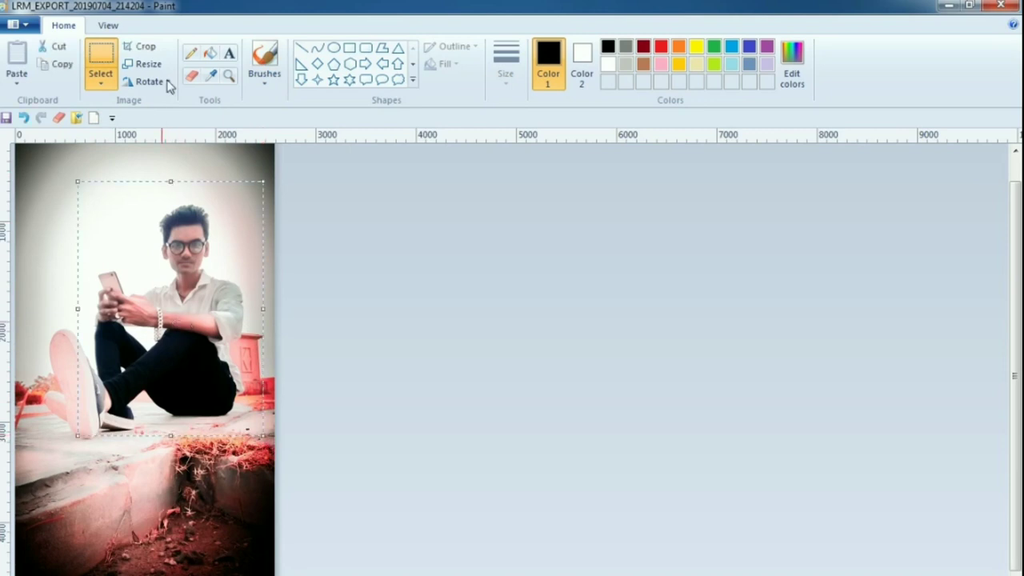
left_click(153, 53)
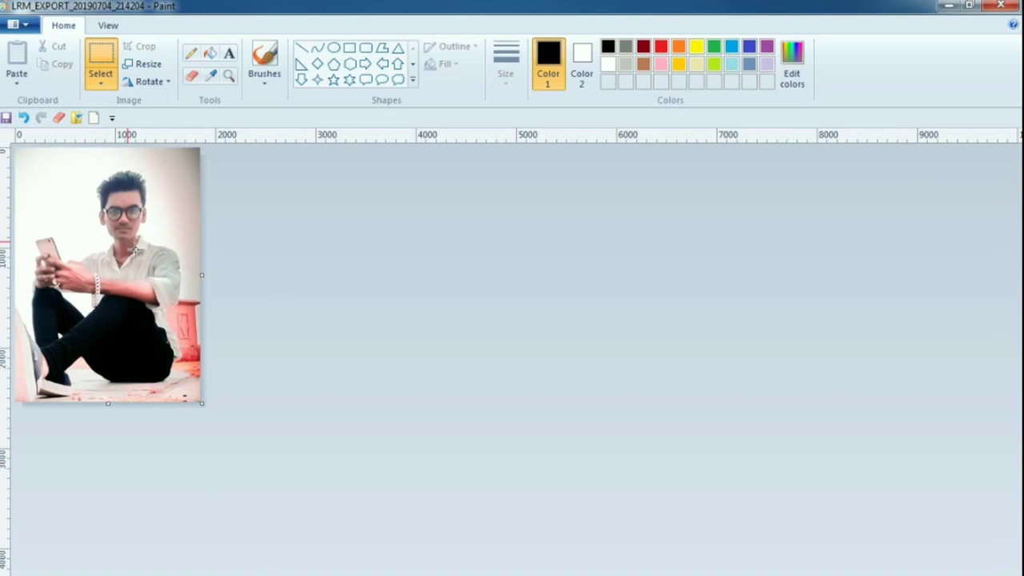
- Save the cropped picture as a 24-bit bitmap named 77 in the folder 123
left_click(28, 26)
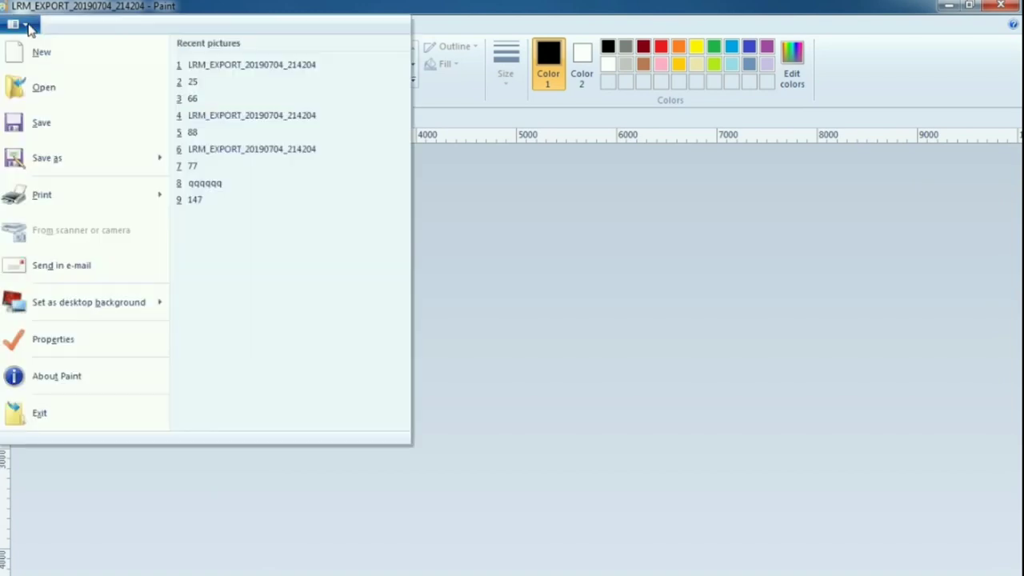
mouse_move(53, 160)
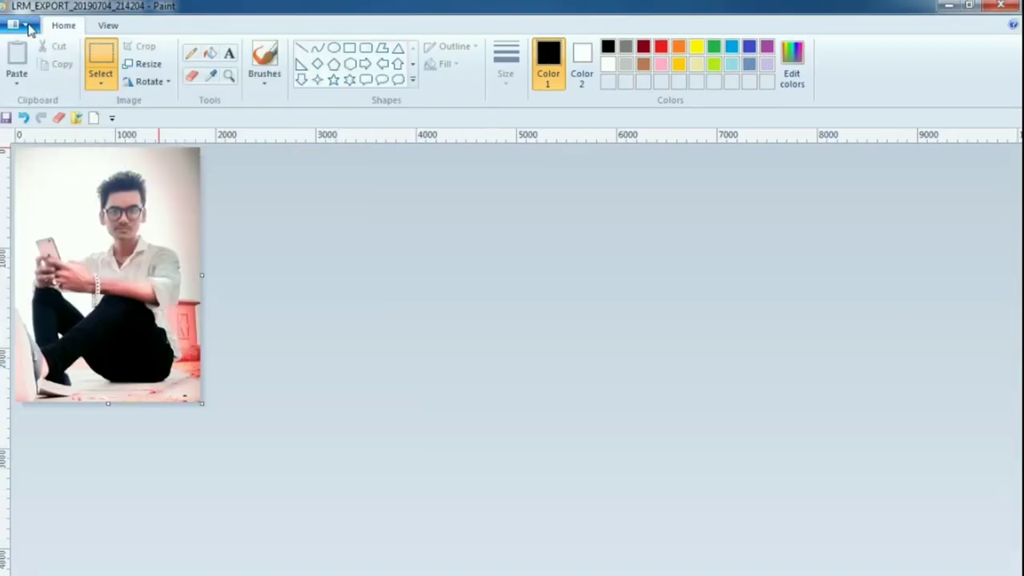
left_click(29, 27)
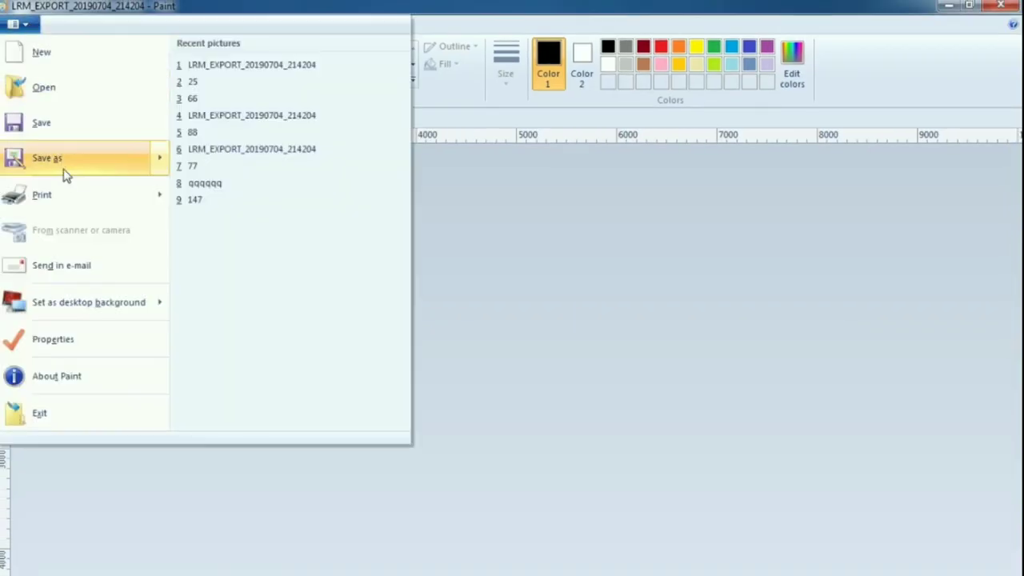
mouse_move(64, 166)
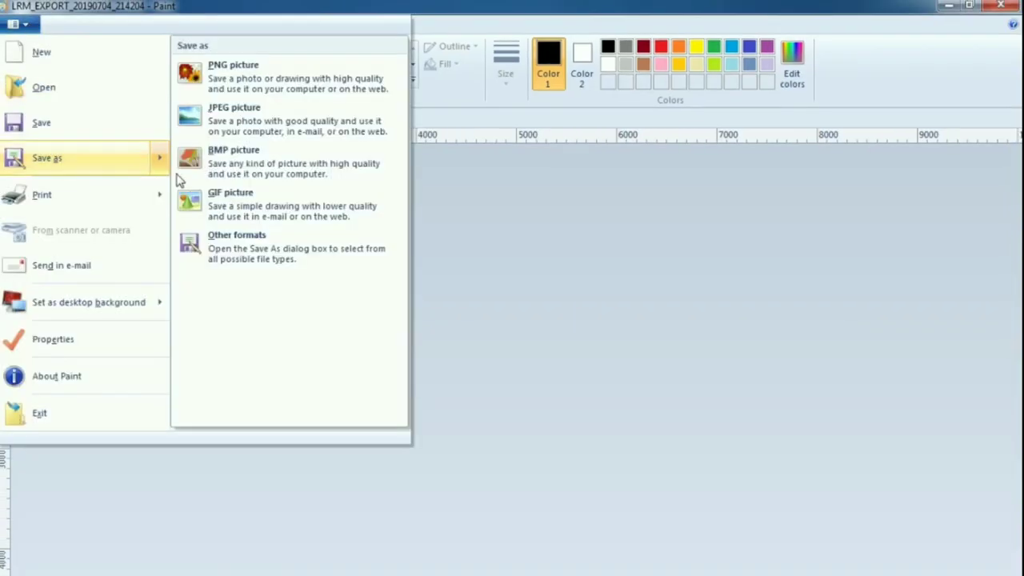
left_click(251, 160)
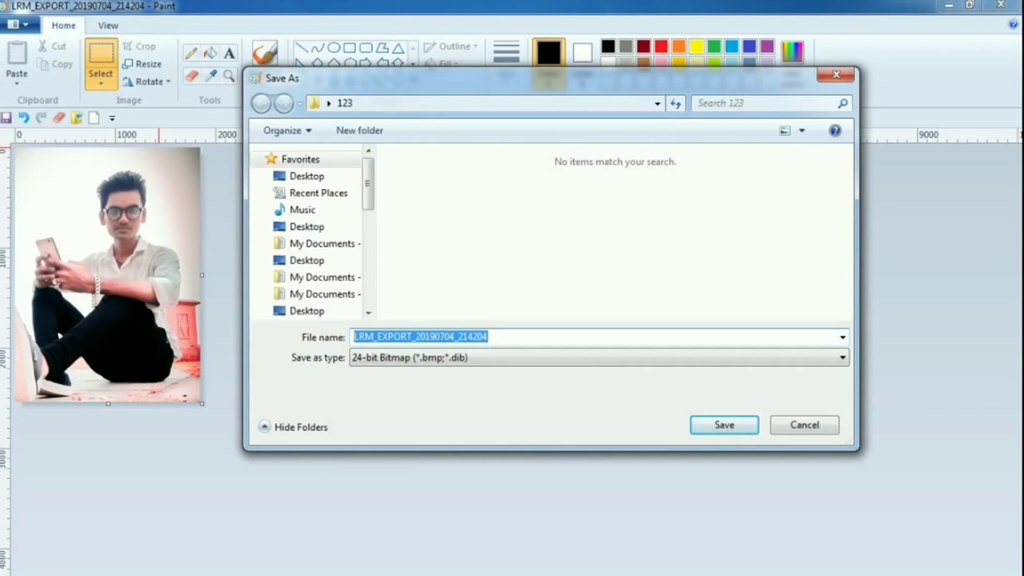
key("BackSpace")
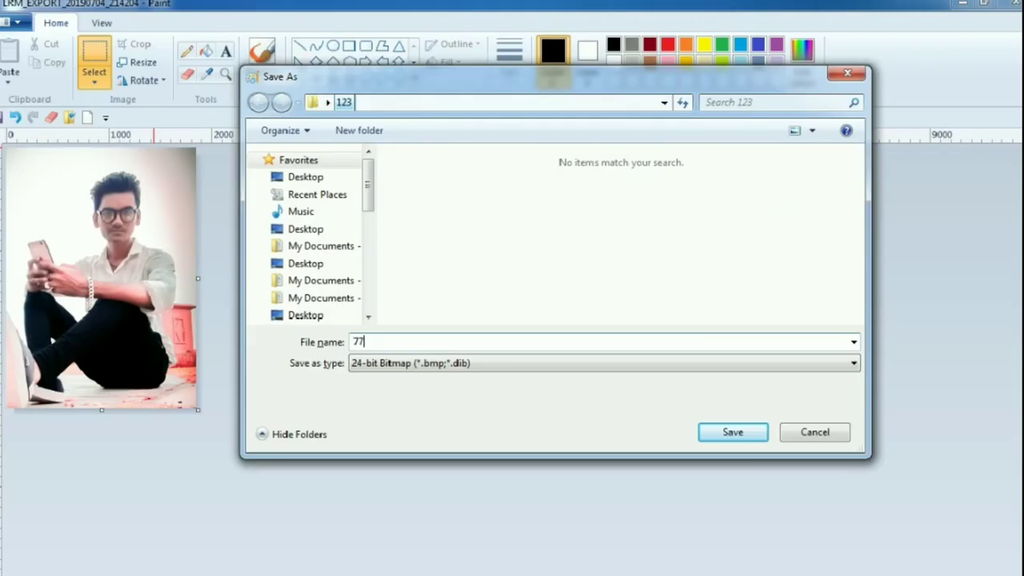
key("ctrl+a")
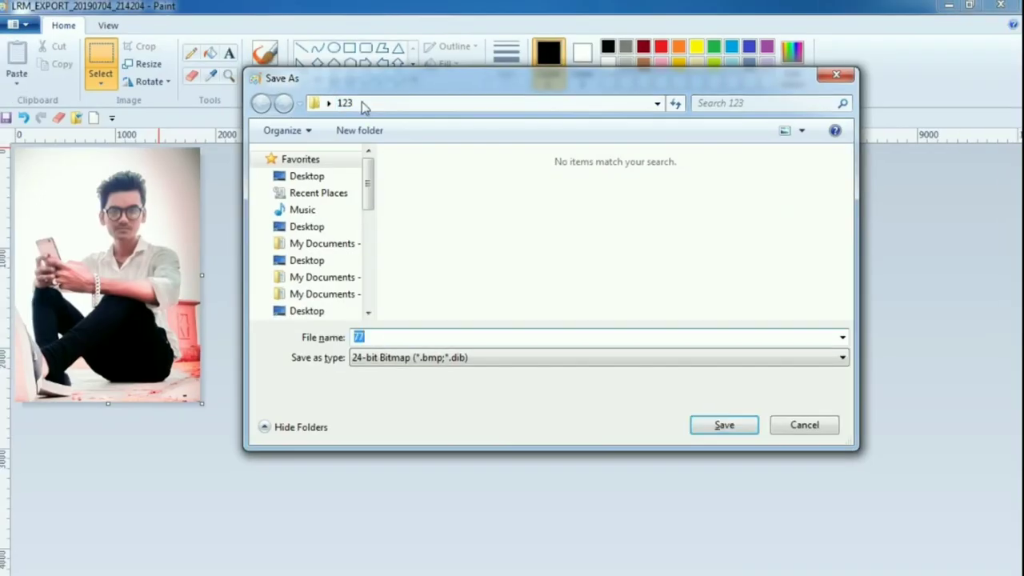
left_click(722, 428)
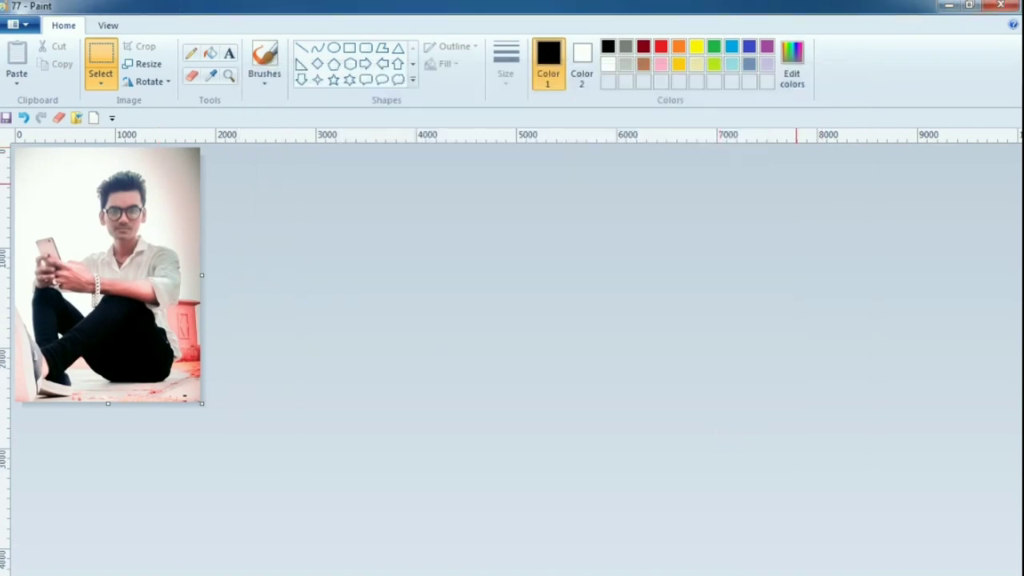
- Close Paint and the 123 folder window to return to the desktop
left_click(1001, 4)
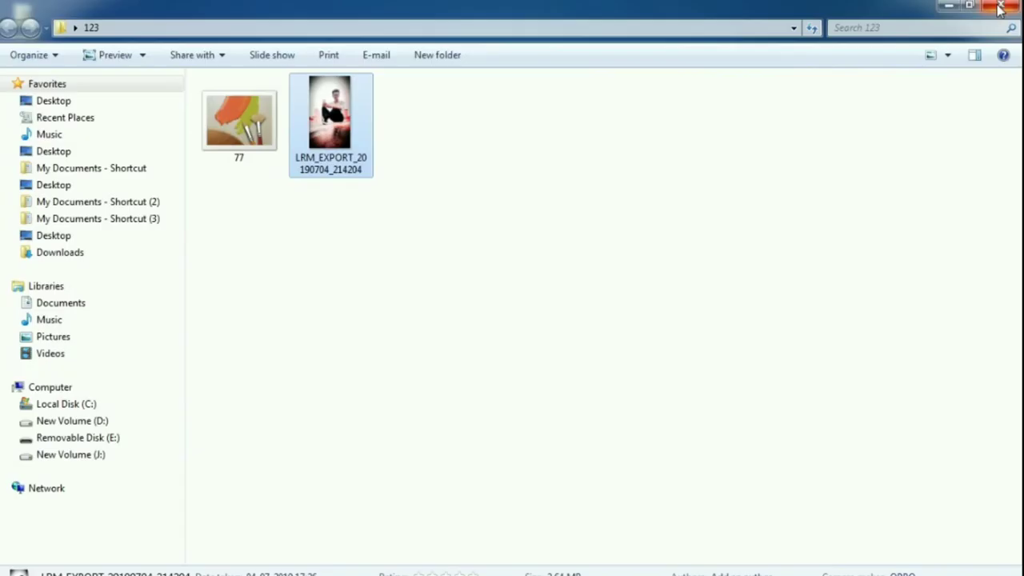
left_click(433, 239)
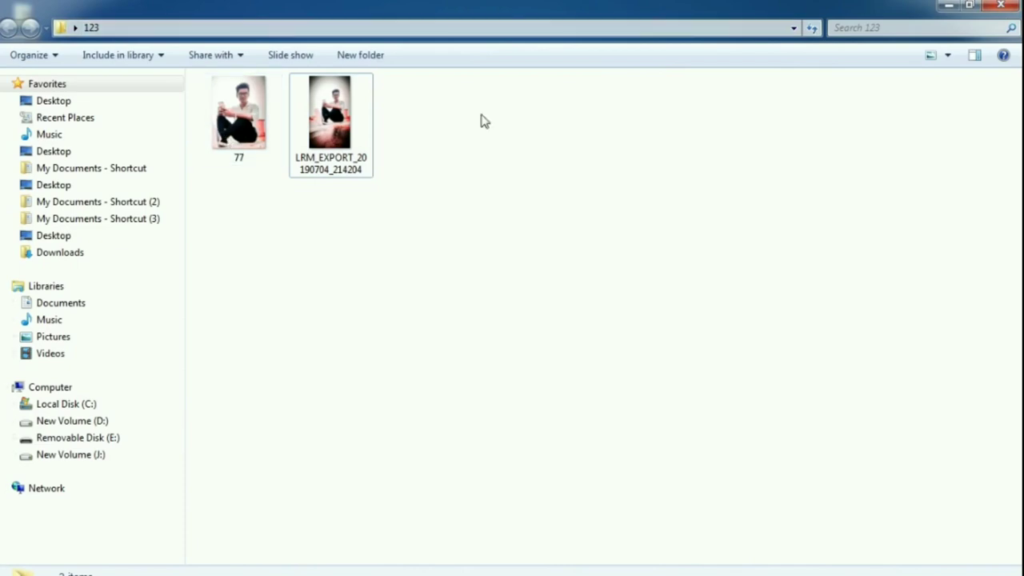
left_click(998, 6)
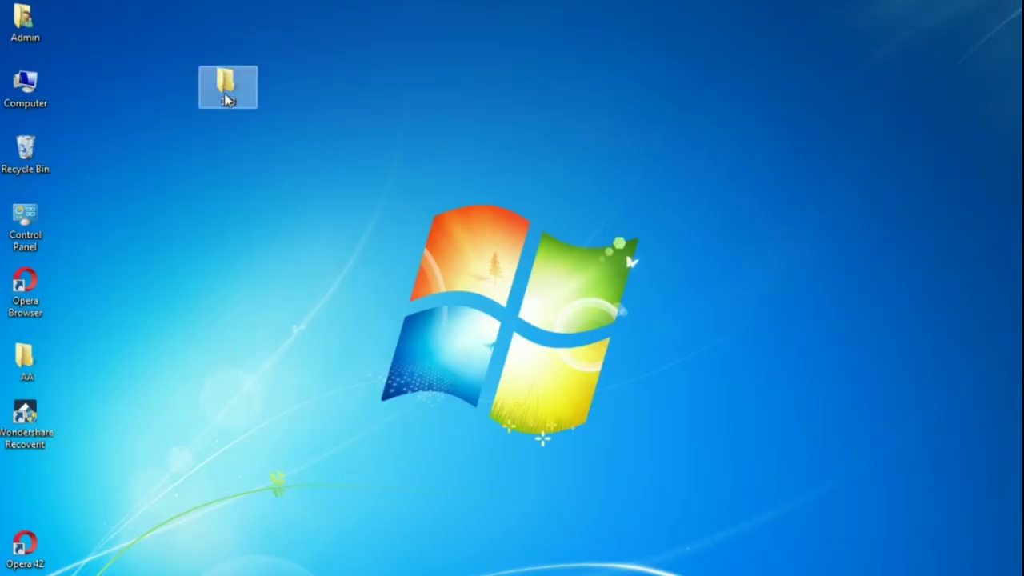
- Reopen the folder 123 and delete the original photo LRM_EXPORT_20190704_214204
double_click(226, 89)
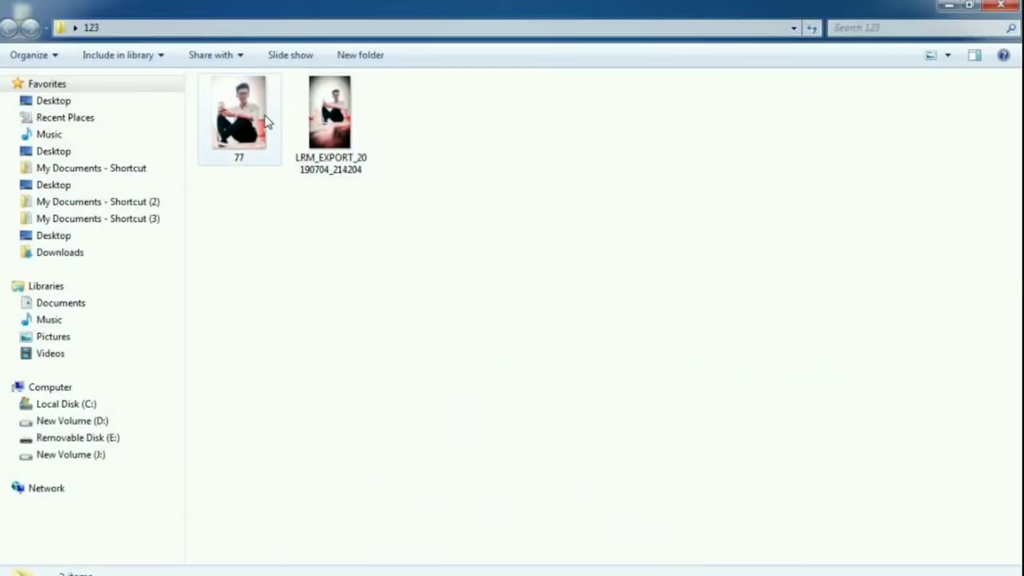
left_click(336, 128)
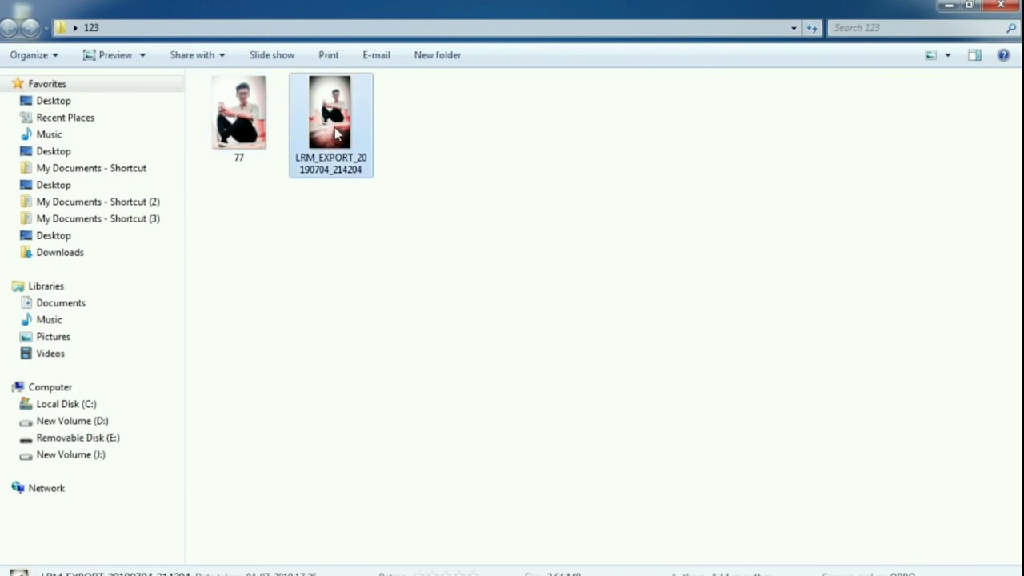
key("Delete")
key("Return")
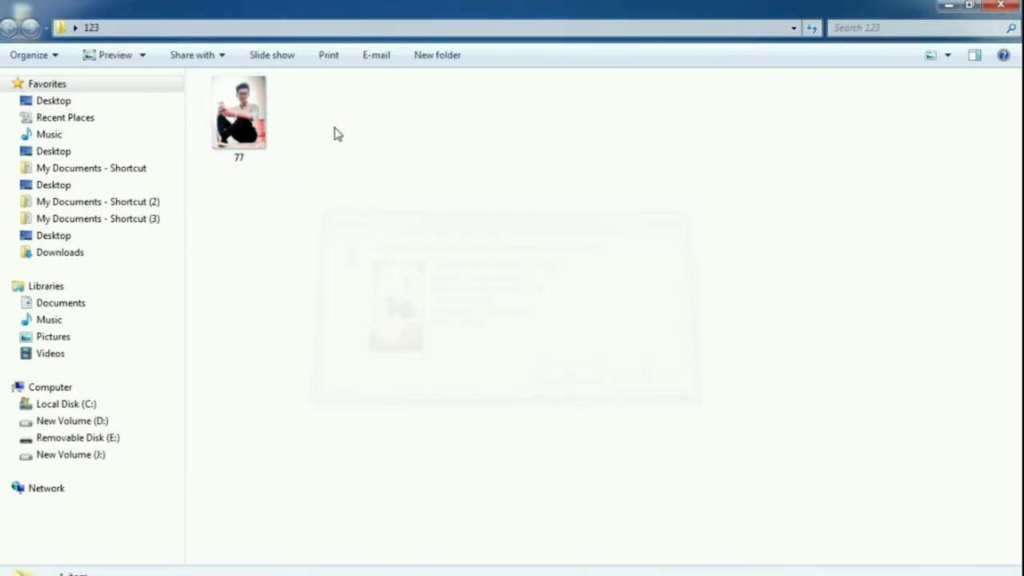
- Close the folder window, then start Notepad and maximize its empty document
mouse_move(256, 121)
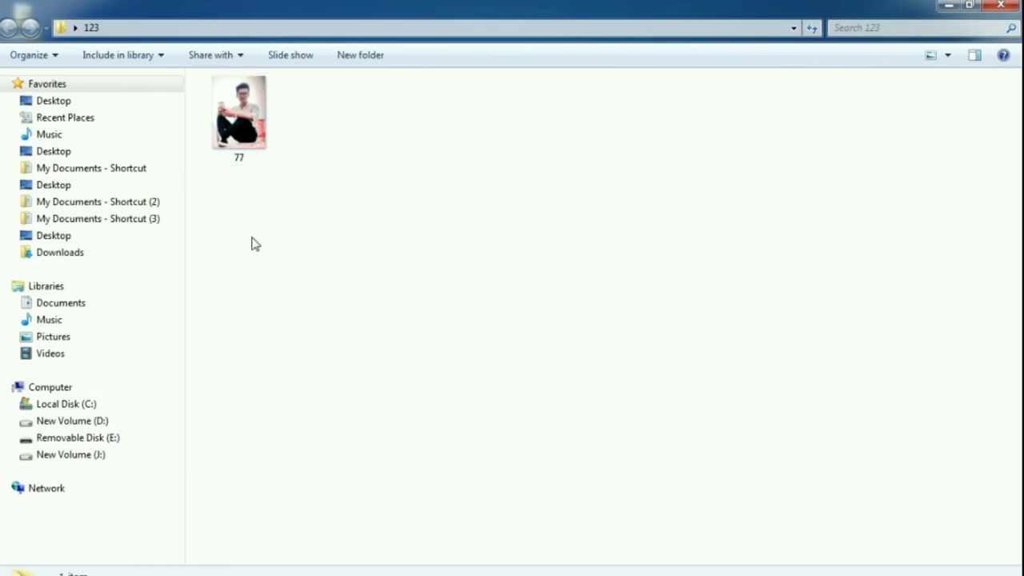
left_click(1000, 5)
key("super")
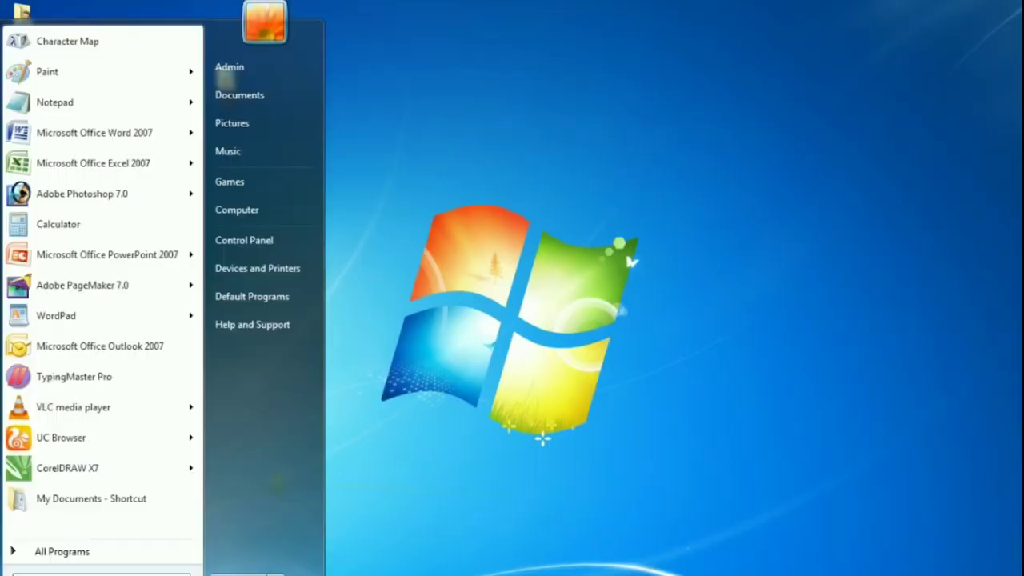
left_click(66, 103)
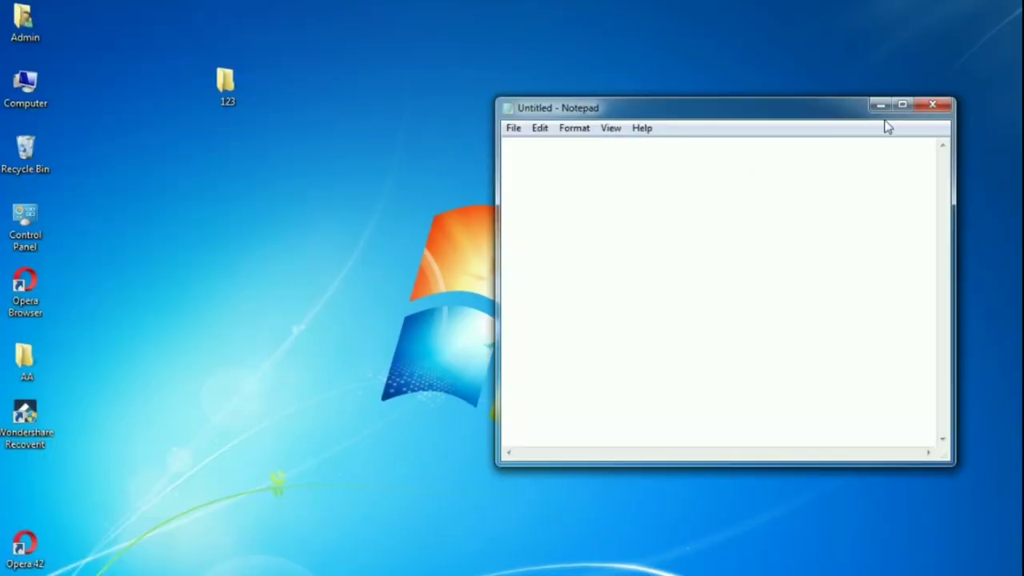
left_click(899, 106)
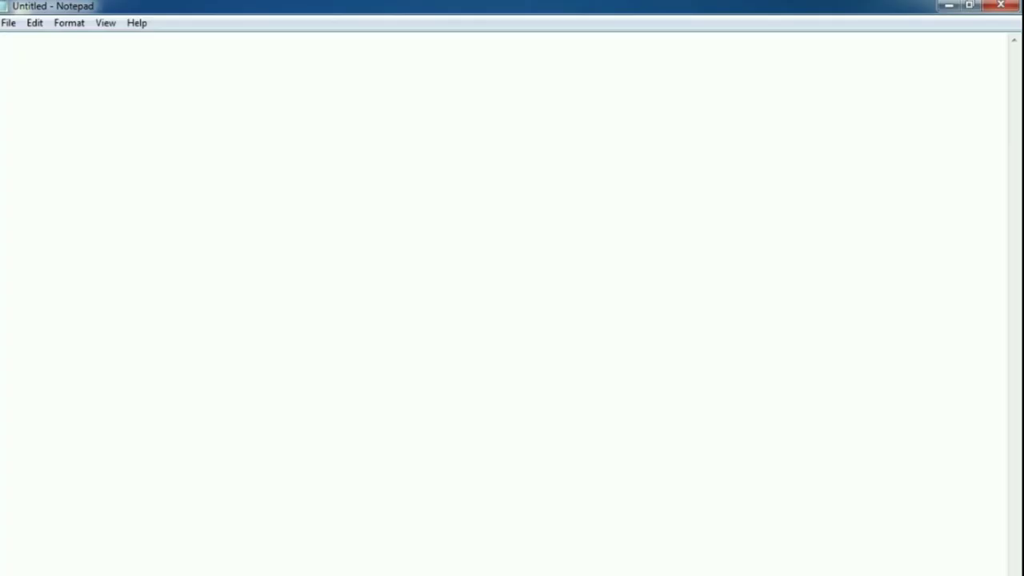
- Write the lines [autorun] and icon=77.bmp in the document and save it as autorun in the folder 123
type("[autor")
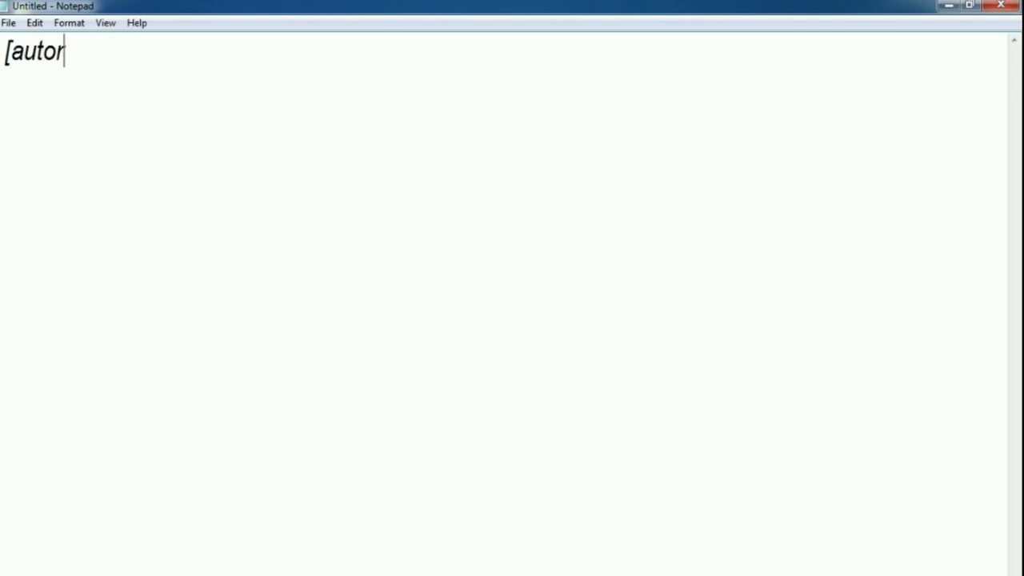
type("un")
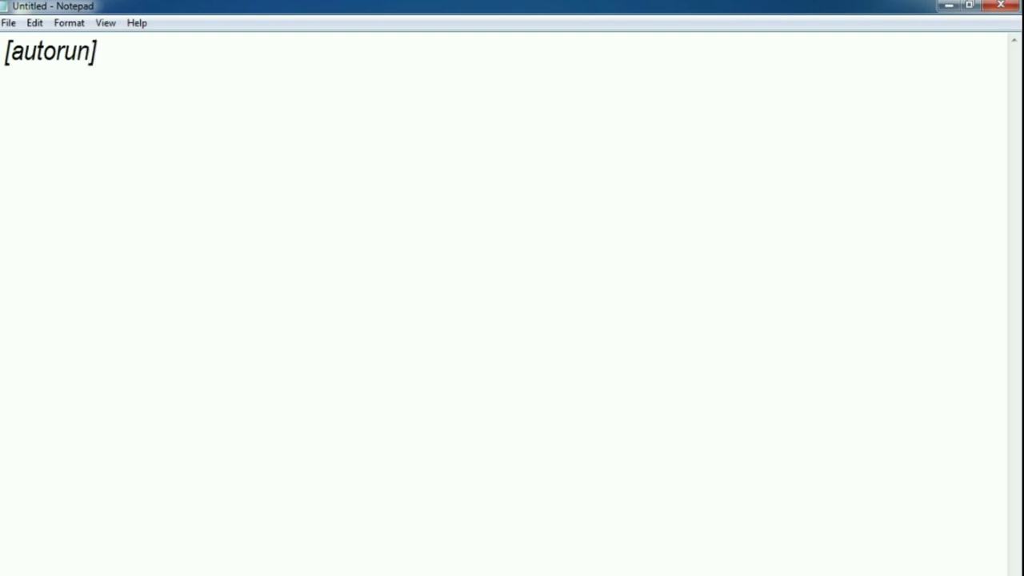
type("icon")
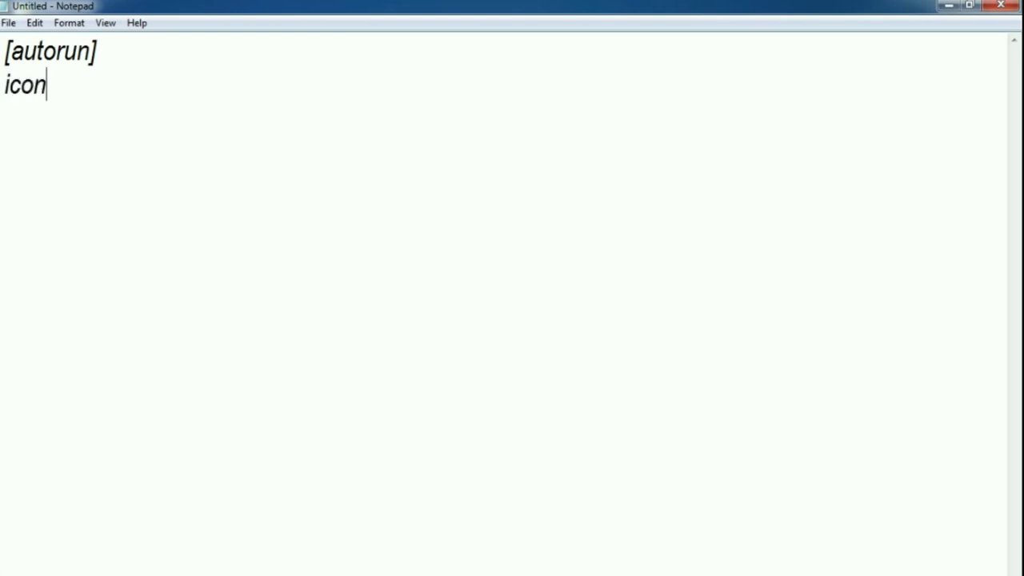
type("=")
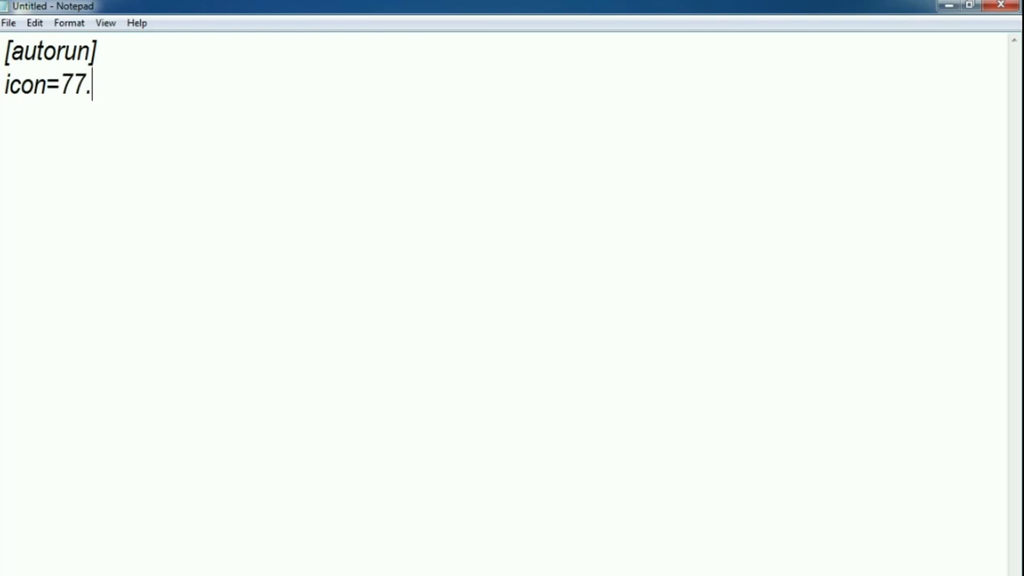
type("77.bmp")
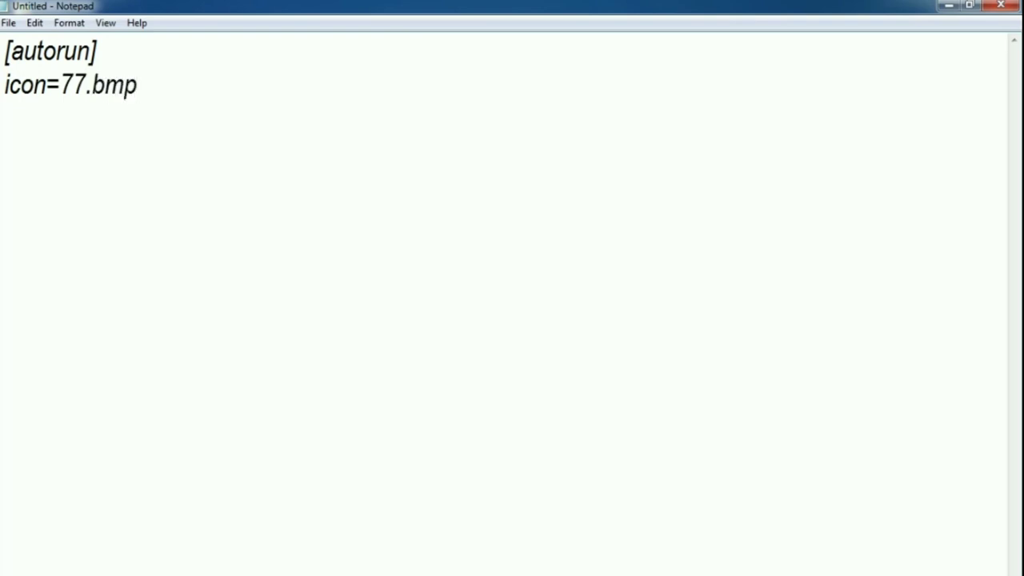
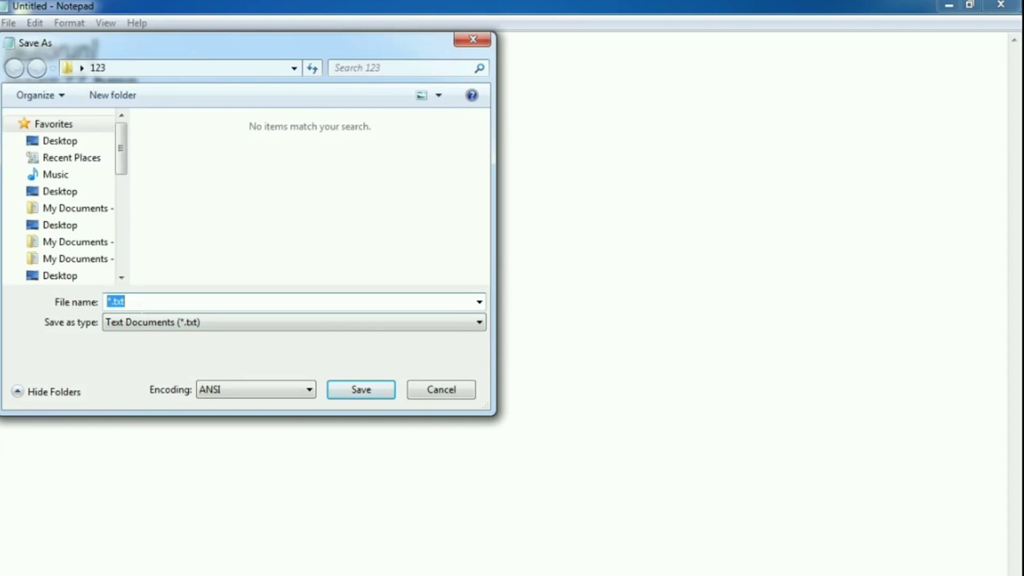
key("BackSpace")
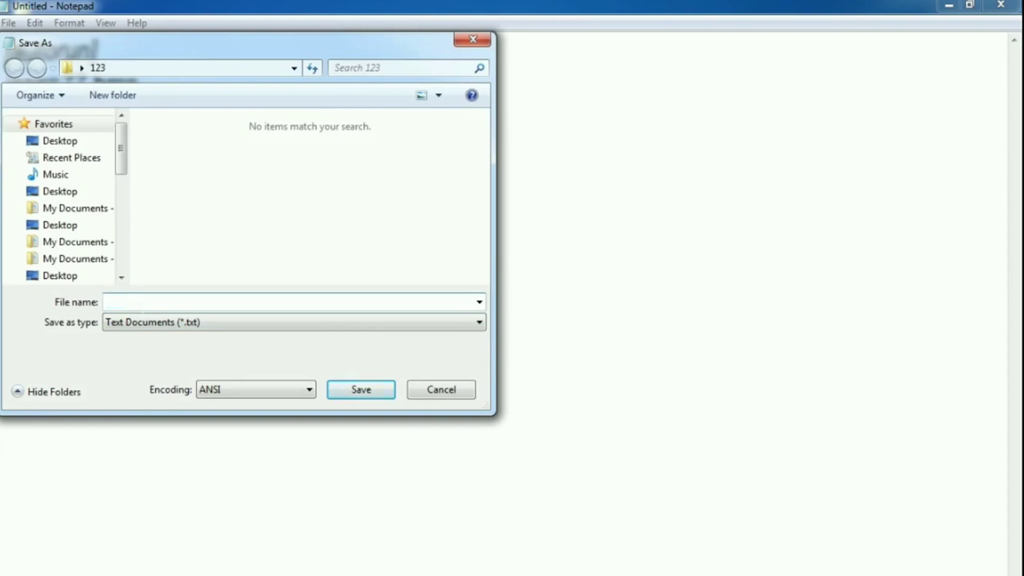
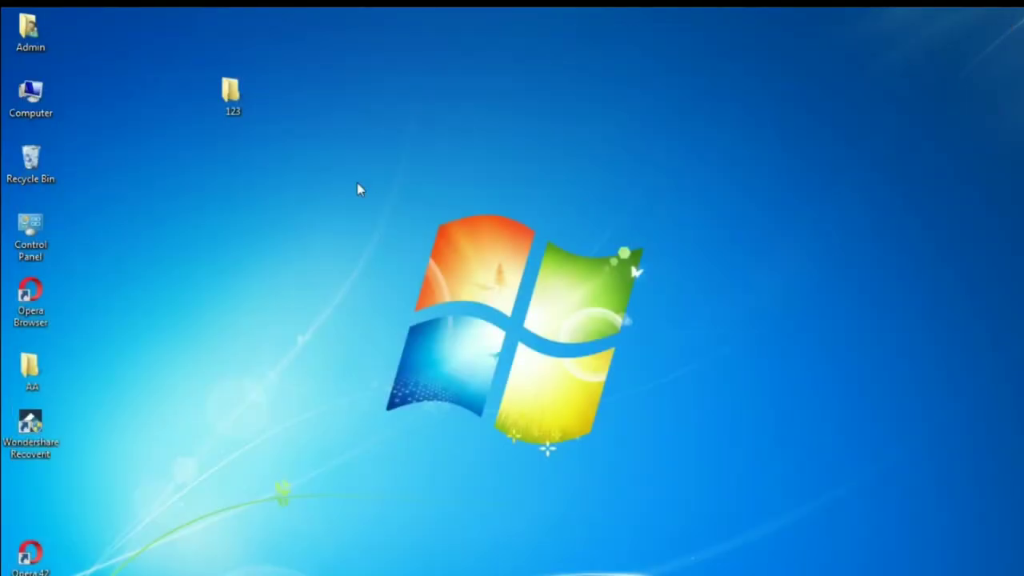
- Copy the files 77 and autorun from the desktop folder 123 to Removable Disk (E:)
double_click(232, 103)
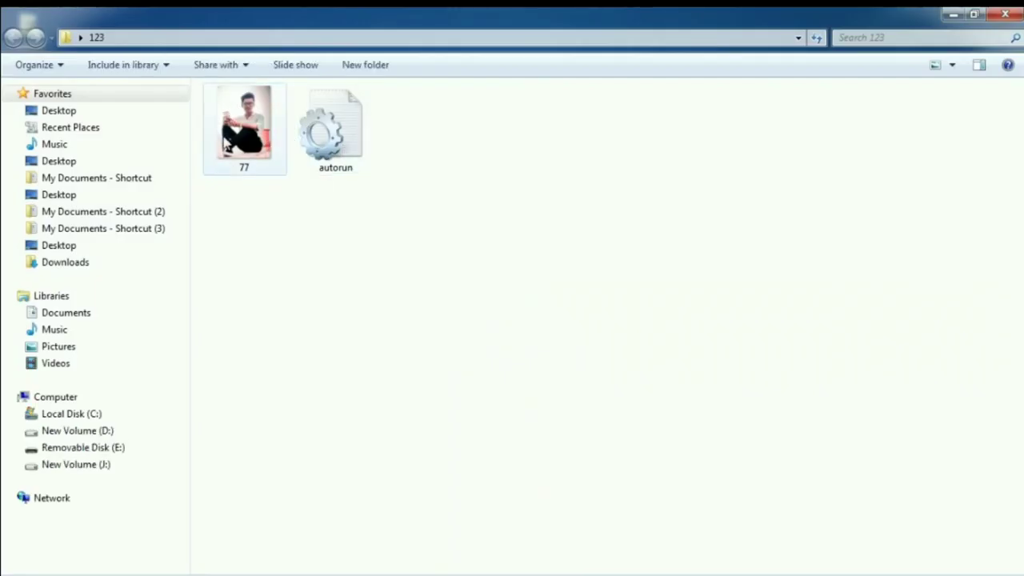
left_click_drag(408, 193, 202, 88)
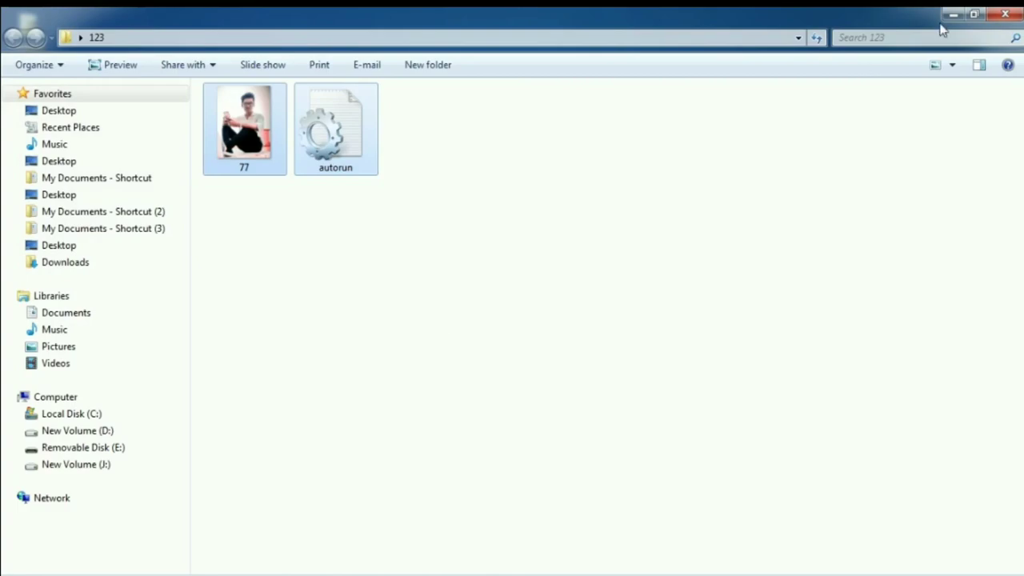
left_click(1005, 14)
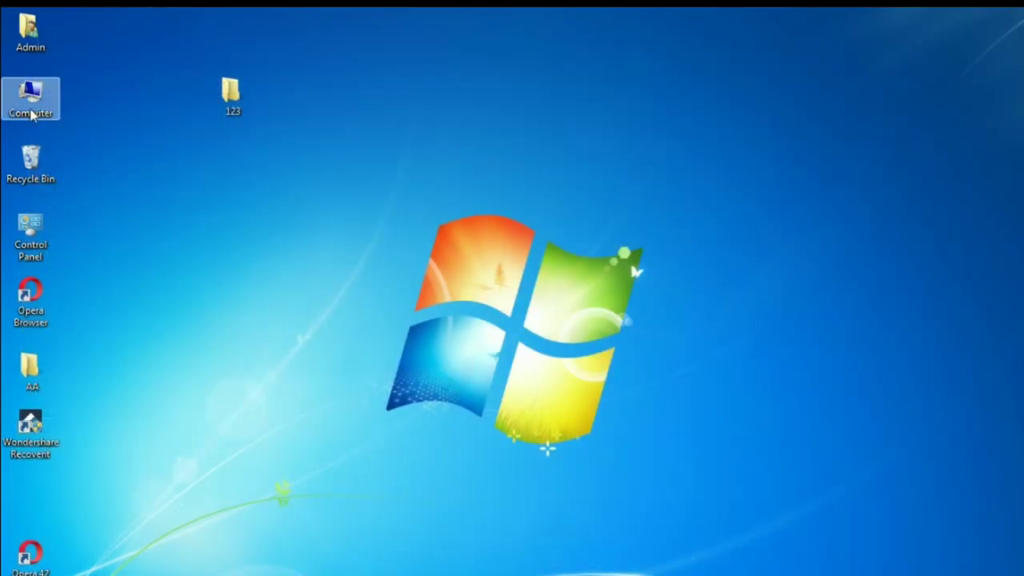
double_click(31, 115)
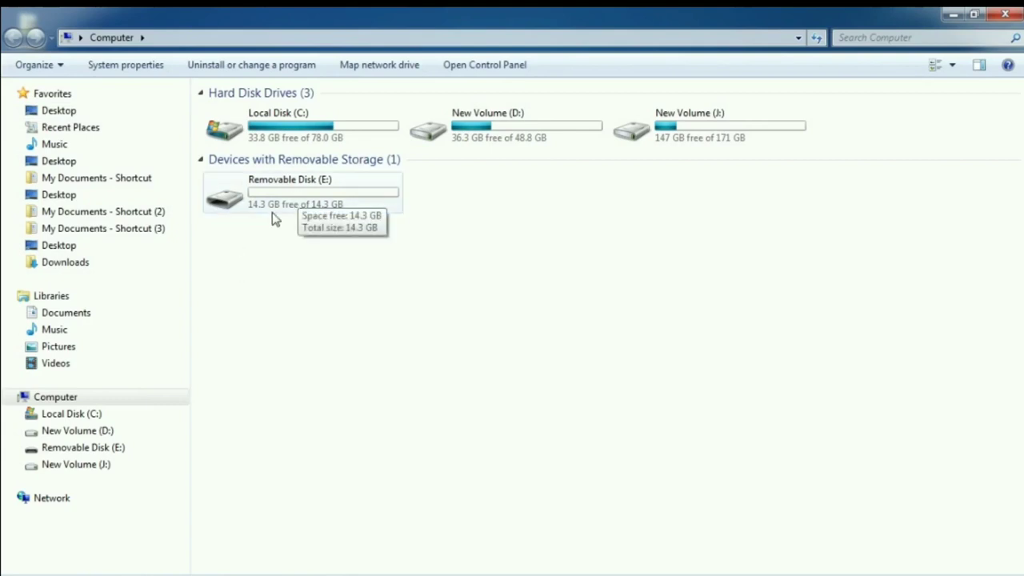
double_click(268, 204)
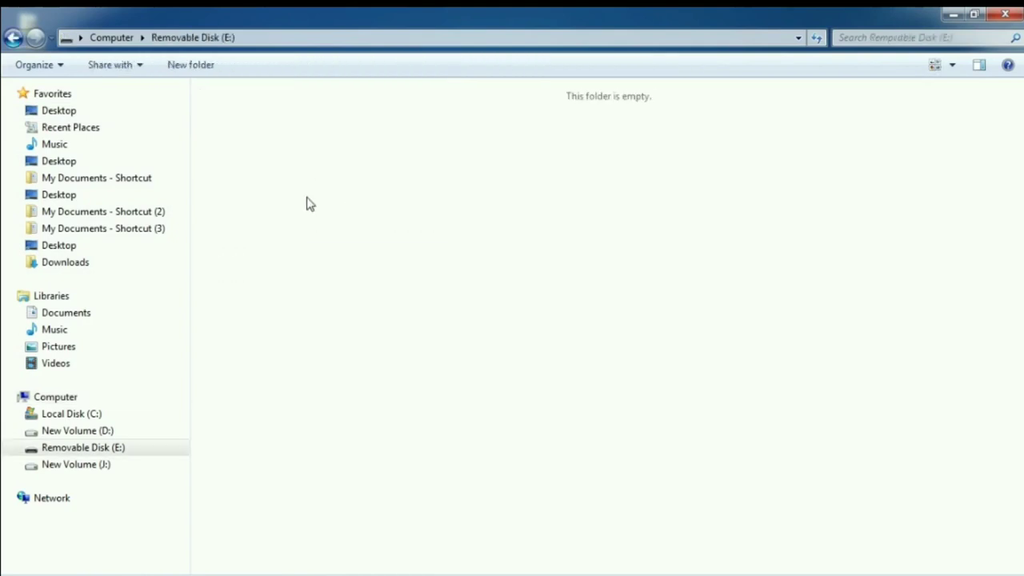
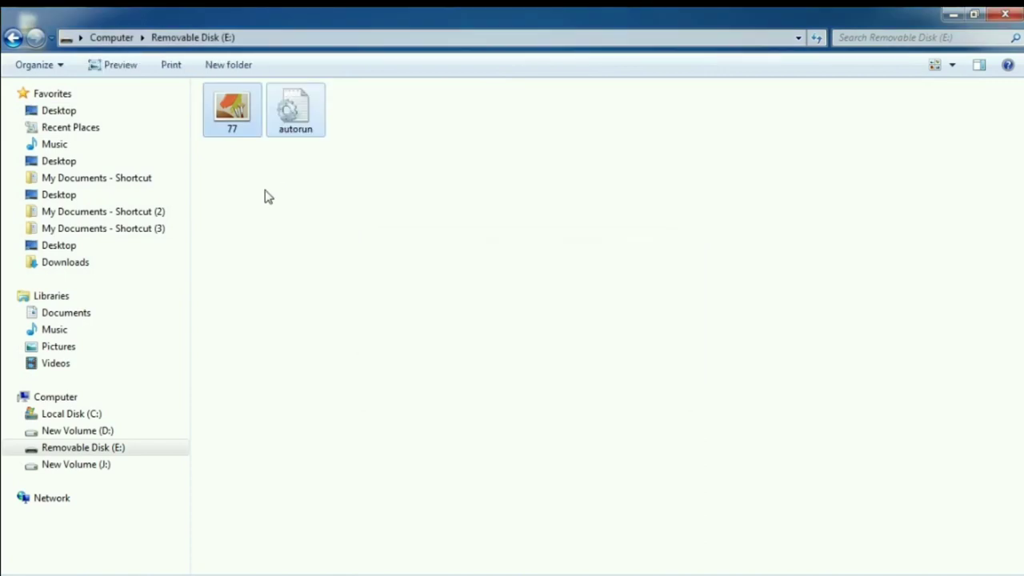
- Return to the Computer overview, eject Removable Disk (E:), and dismiss the AutoPlay window once the drive is reconnected
left_click(14, 38)
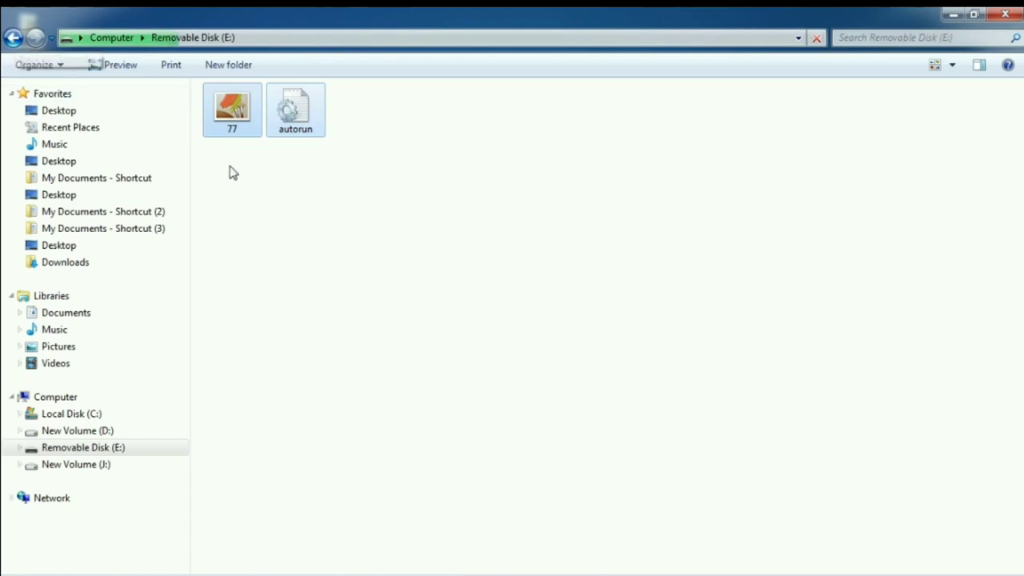
left_click(325, 195)
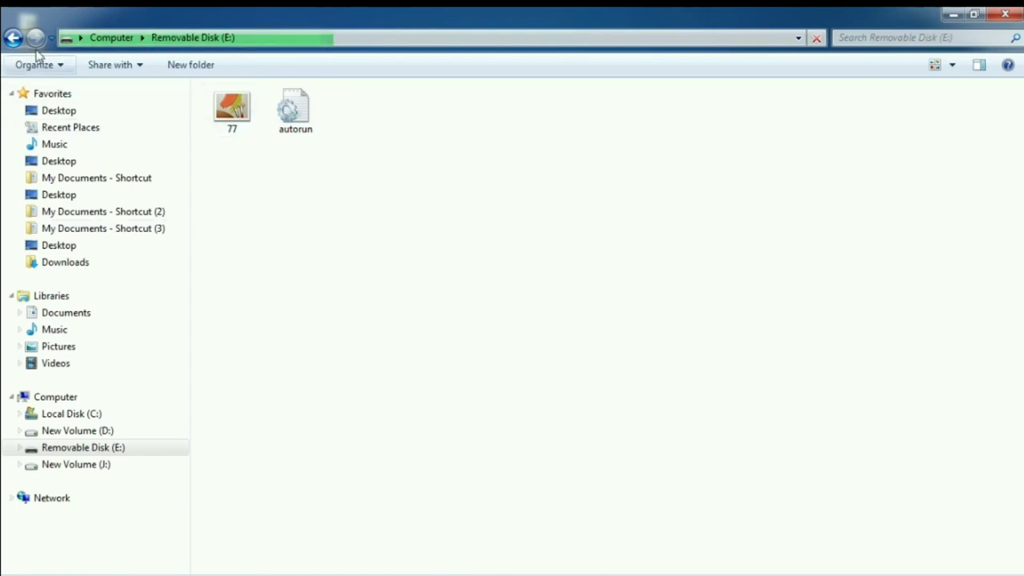
left_click(13, 38)
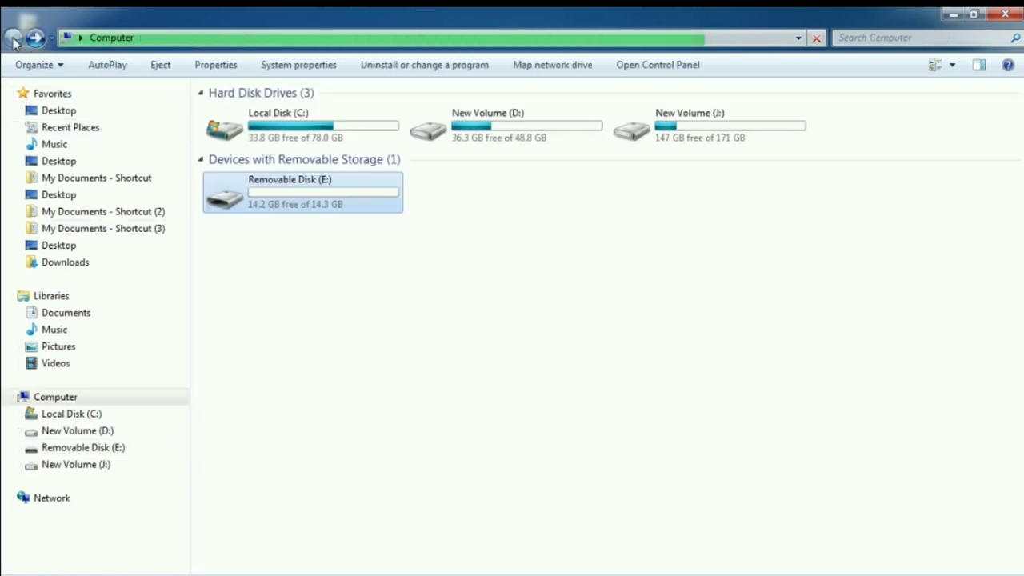
left_click(350, 279)
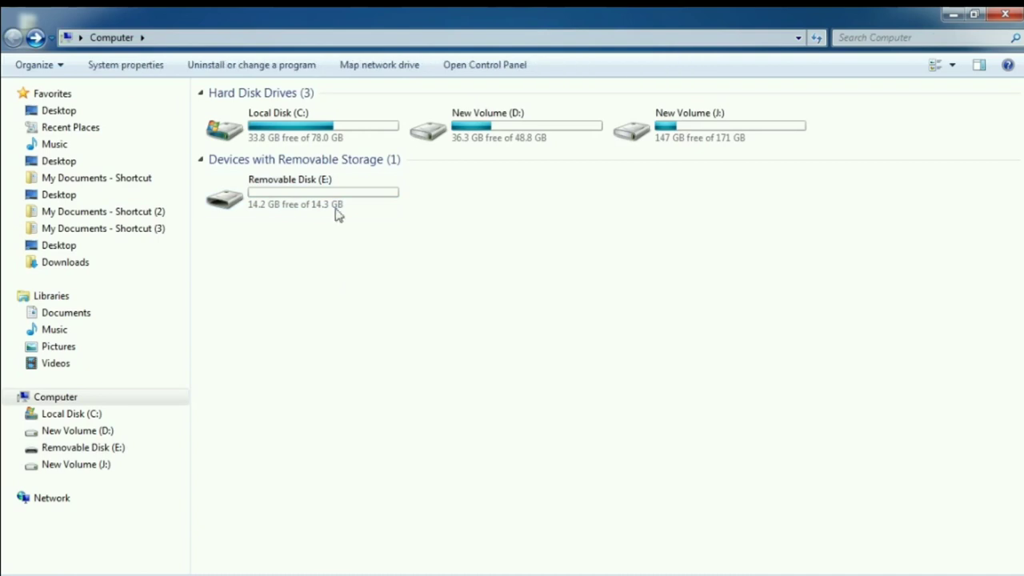
right_click(275, 190)
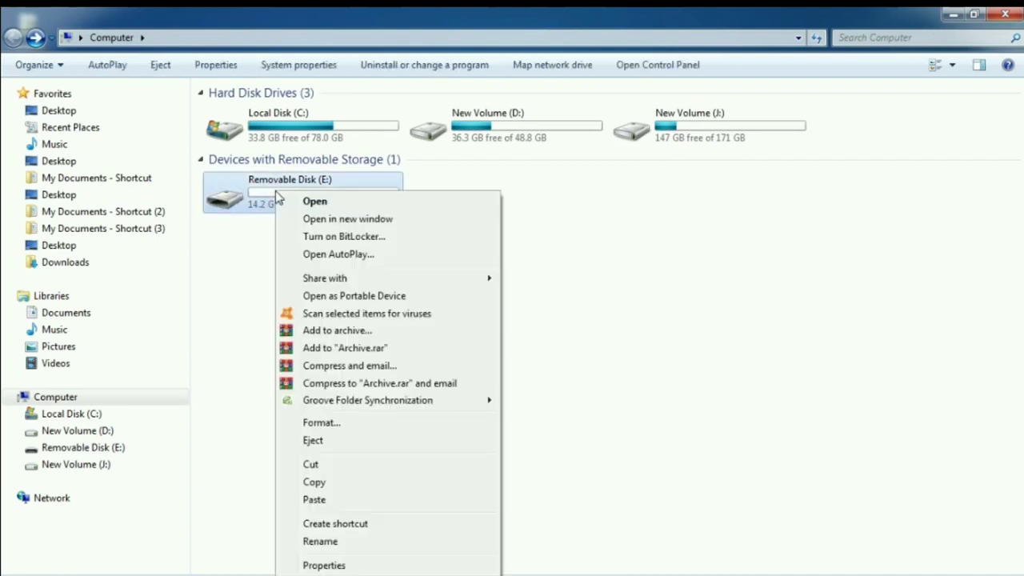
left_click(314, 441)
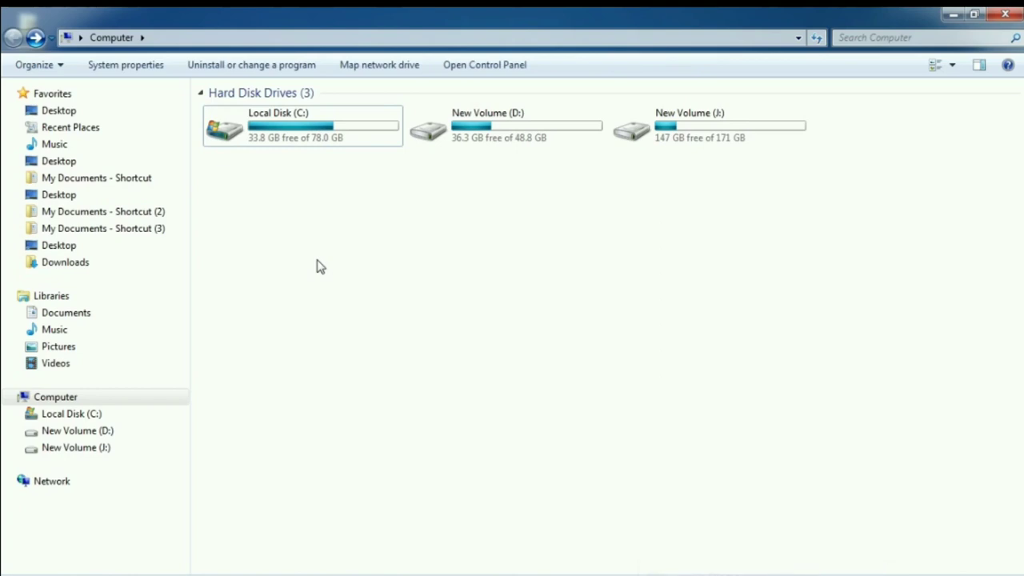
left_click(318, 267)
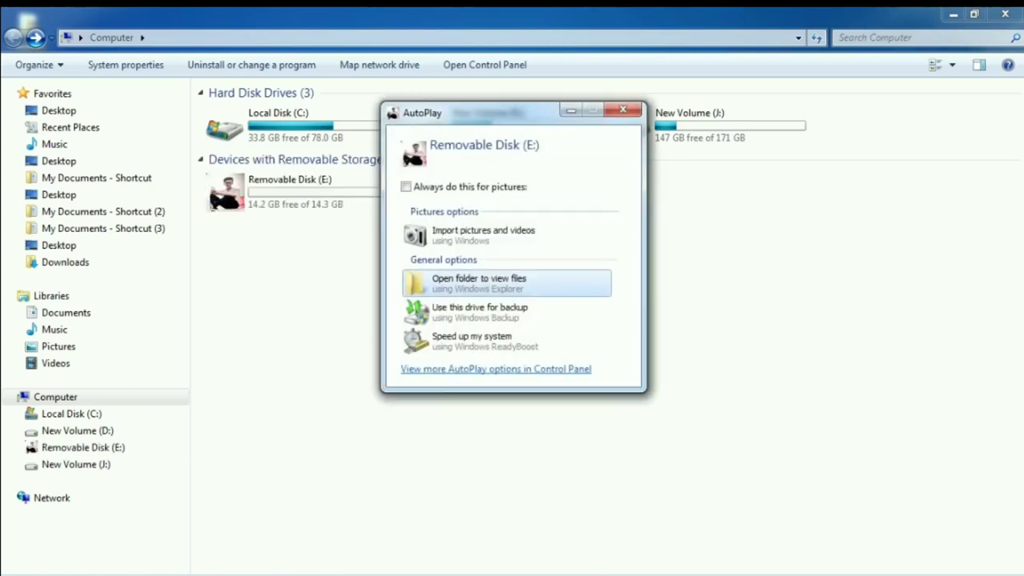
left_click(571, 112)
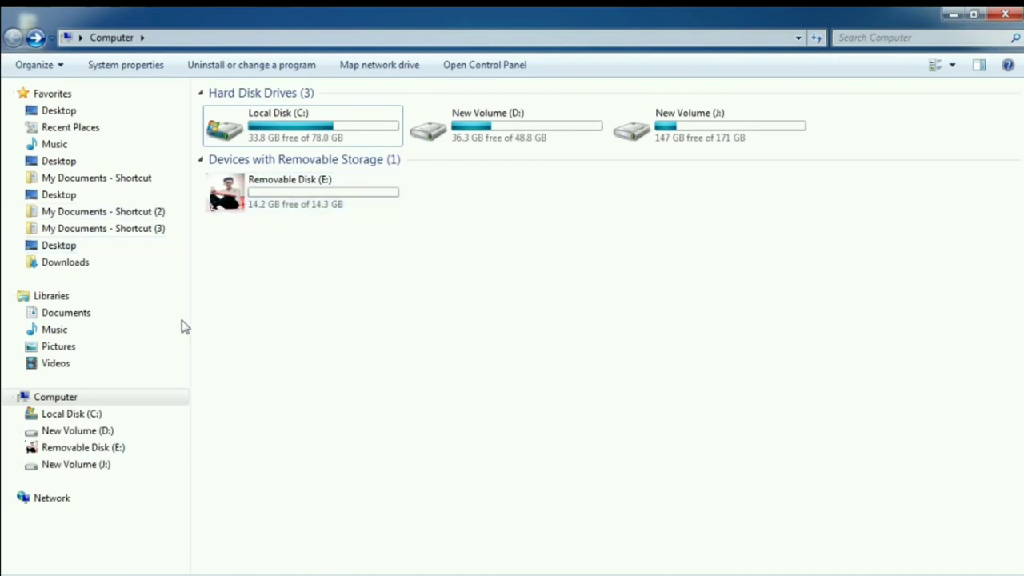
- Open Removable Disk (E:) and permanently delete the files 77 and autorun from it
mouse_move(240, 200)
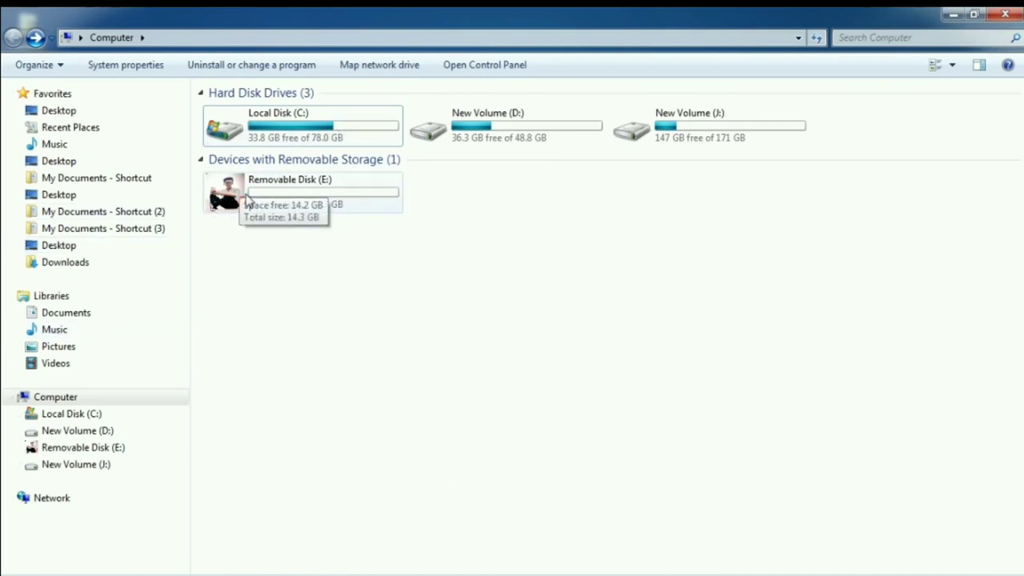
double_click(297, 198)
left_click_drag(364, 170, 219, 83)
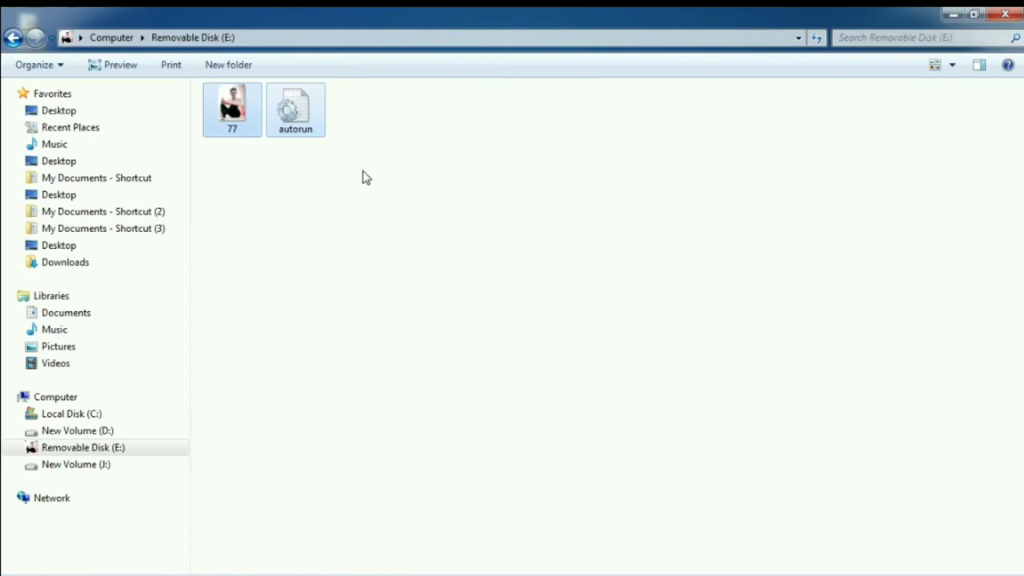
key("shift+Delete")
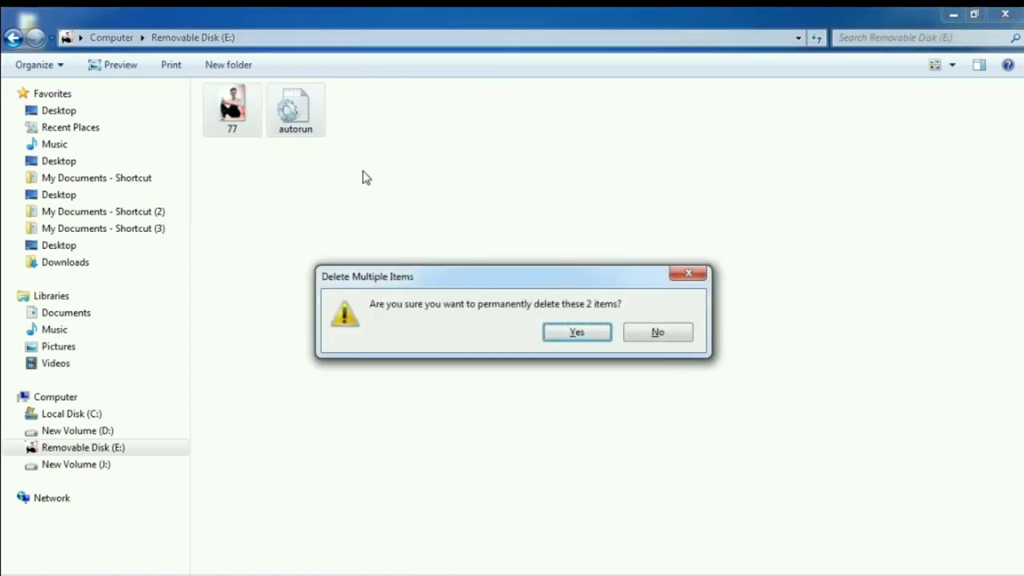
key("Return")
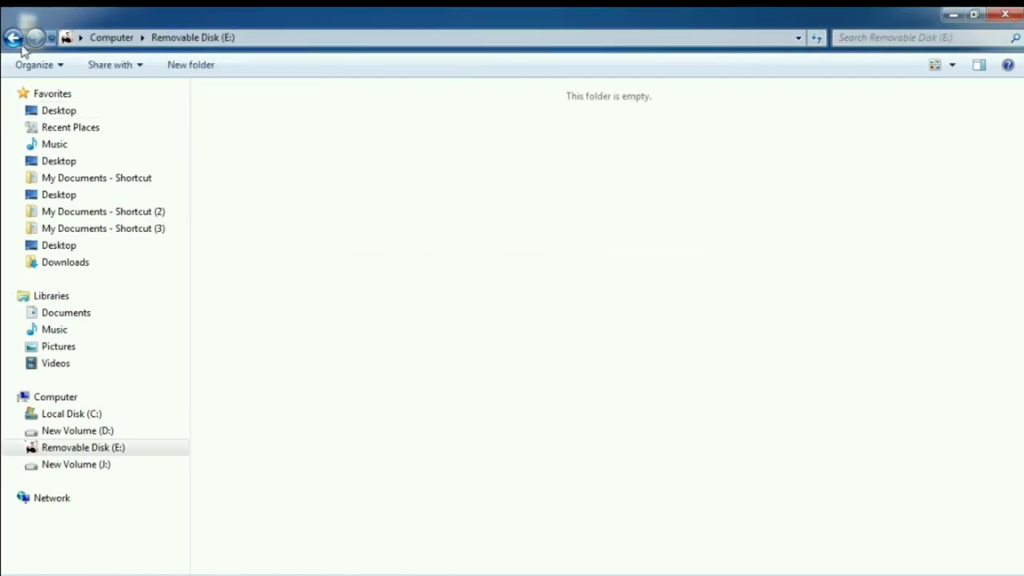
- Go back to the drive overview, eject the emptied Removable Disk (E:), and close AutoPlay after reconnecting it
left_click(12, 38)
right_click(295, 181)
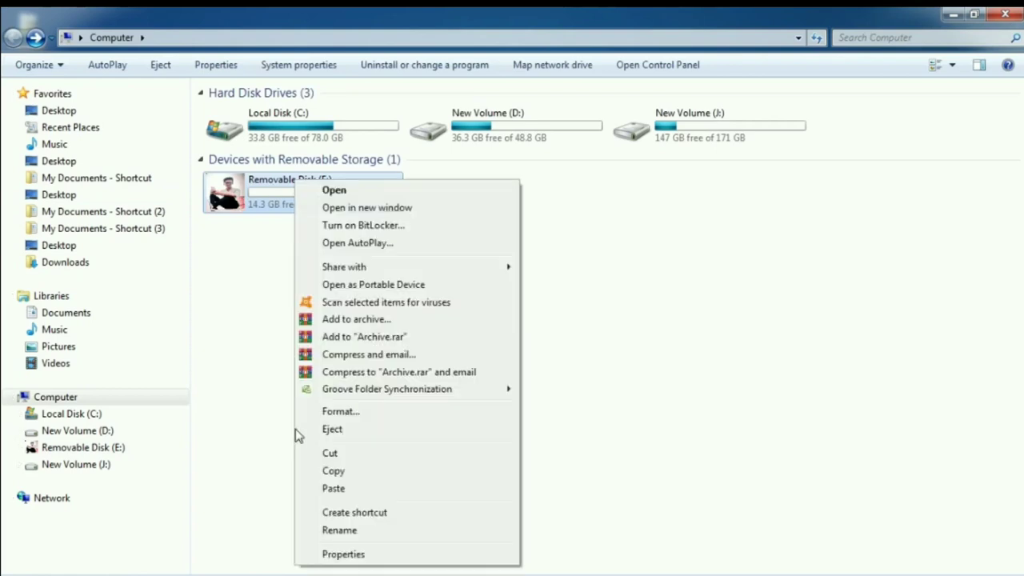
left_click(337, 426)
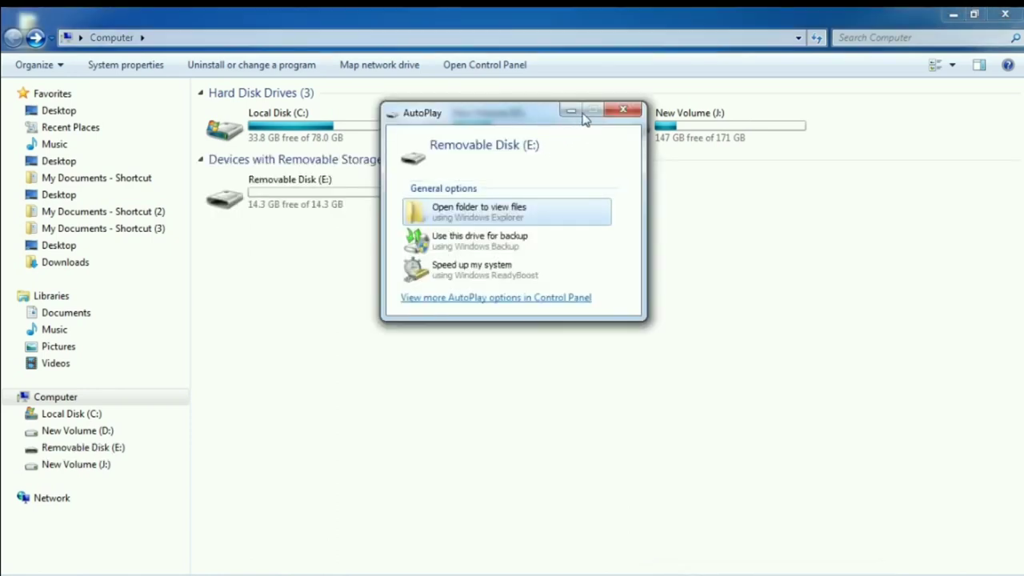
left_click(623, 109)
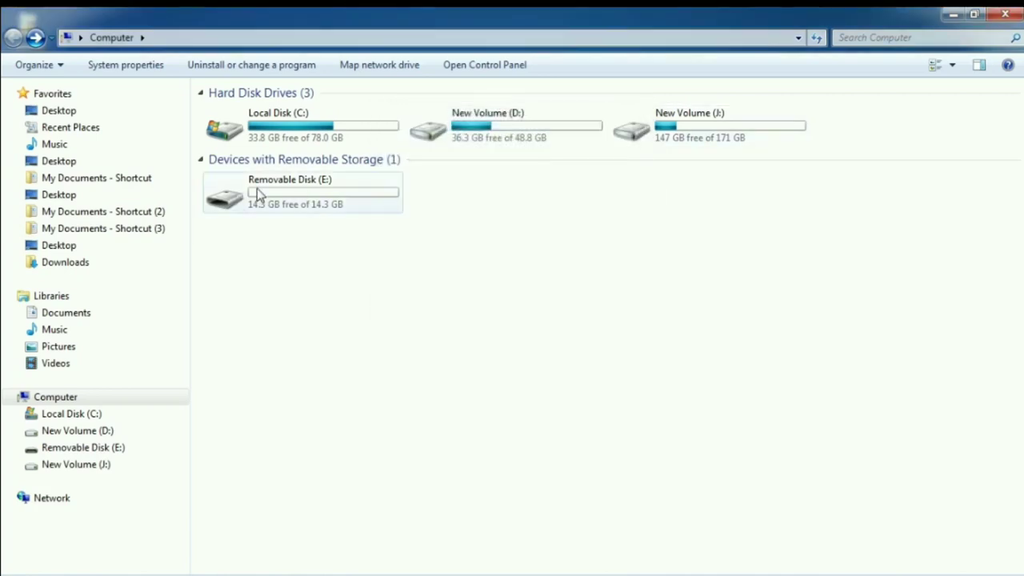
- Check the contents of the reconnected Removable Disk (E:) and return to the drive overview
mouse_move(240, 200)
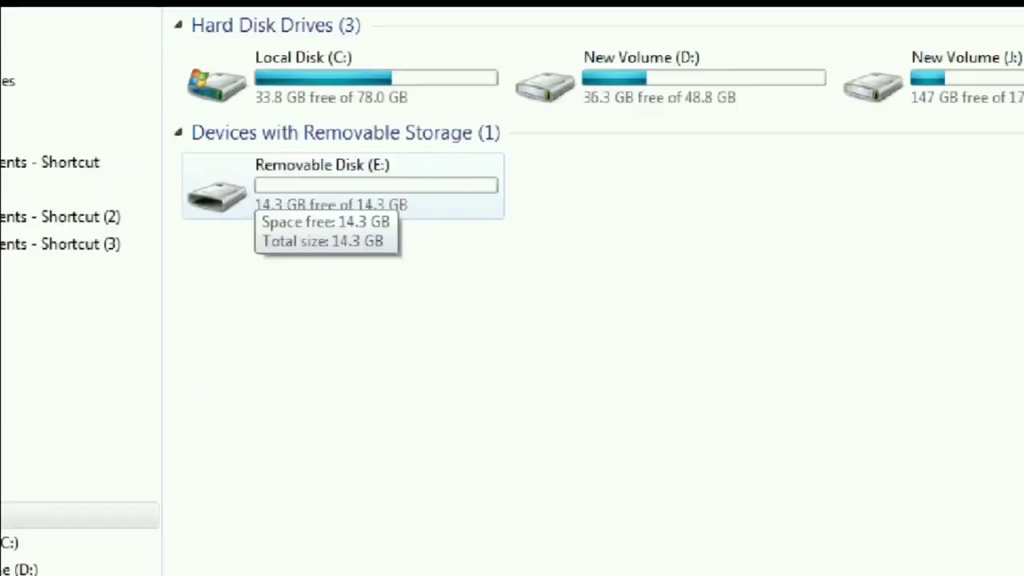
double_click(366, 188)
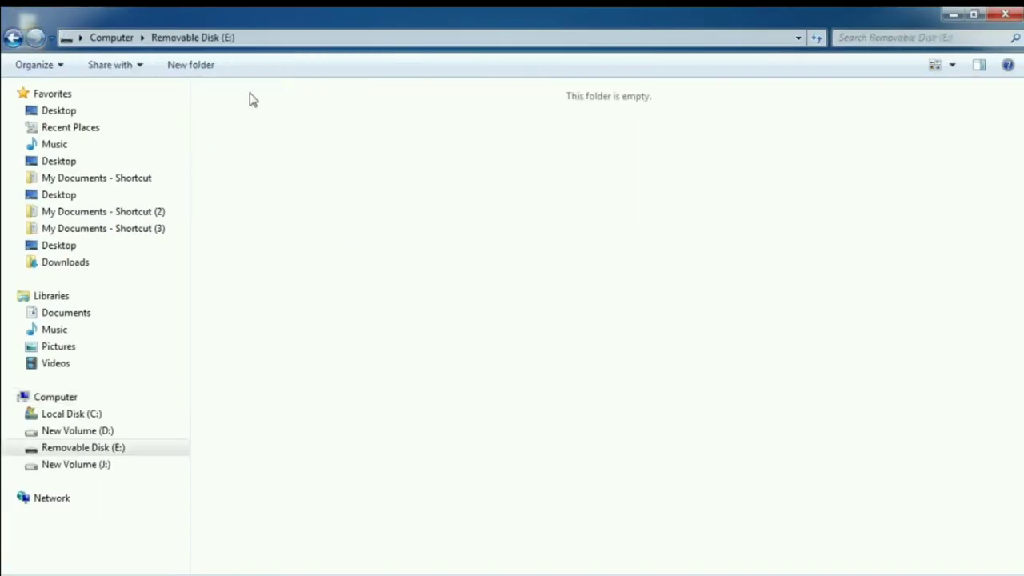
left_click(13, 38)
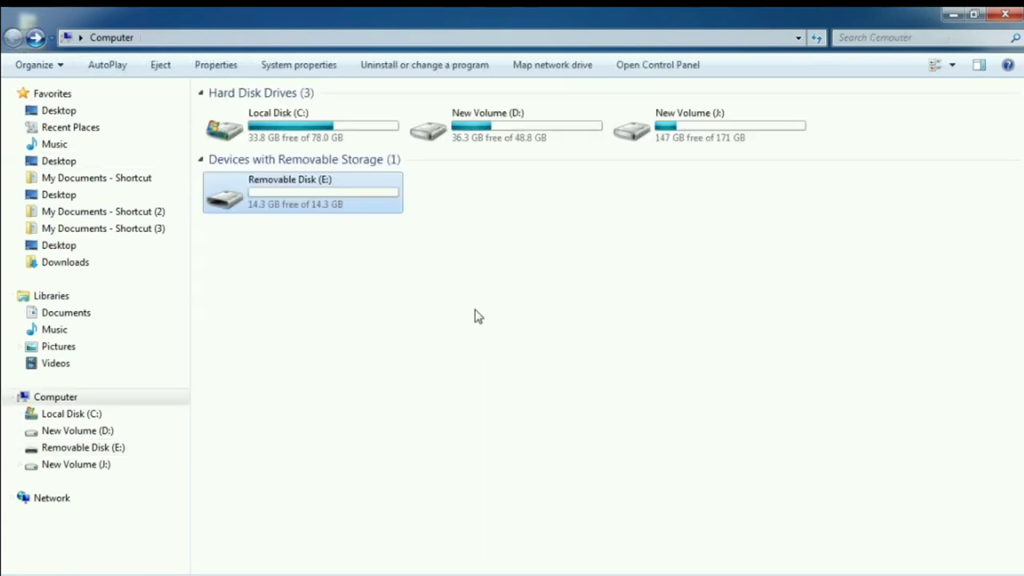